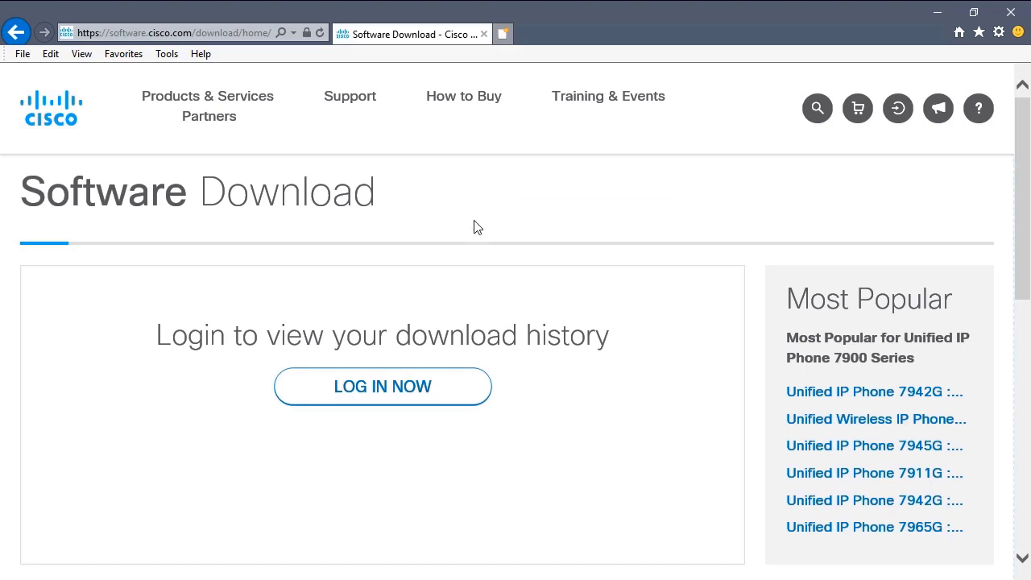
scroll(476, 231, down, 6)
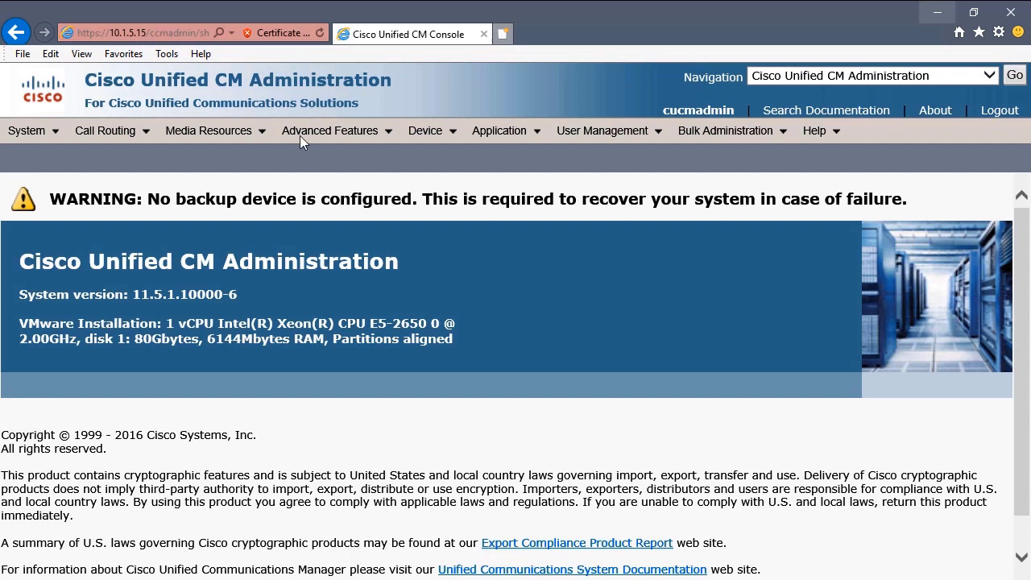
- Open the Device Defaults configuration in Cisco Unified CM Administration
mouse_move(426, 130)
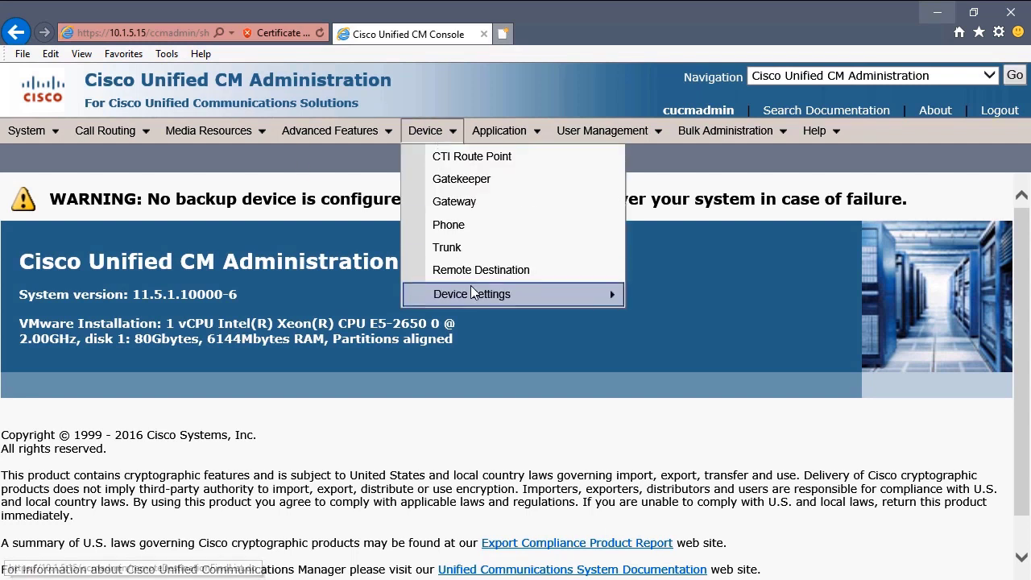
mouse_move(471, 291)
click(691, 117)
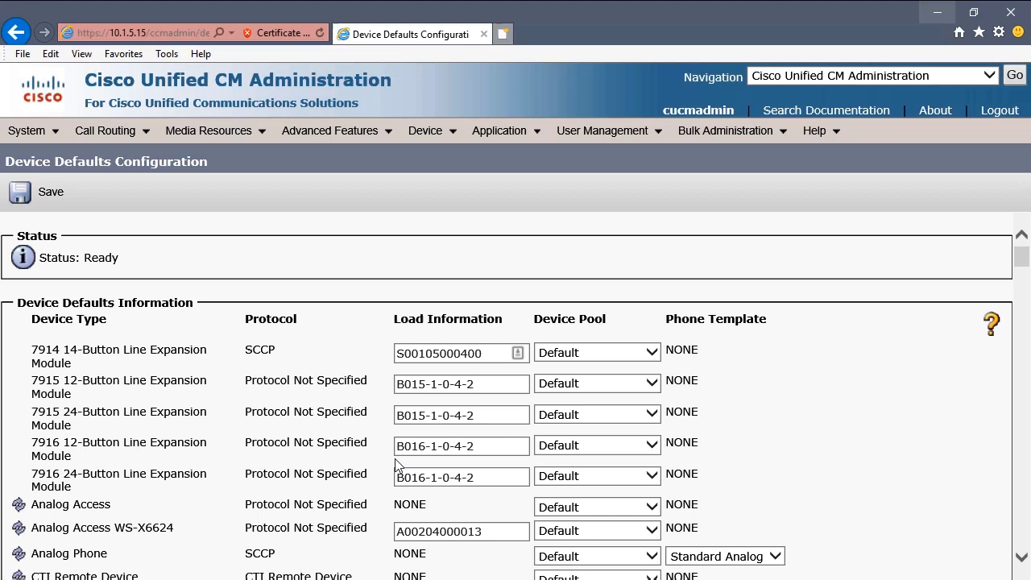
- Copy the load information of the Cisco 7962 SCCP device type and switch to another window to record it
scroll(394, 459, down, 7)
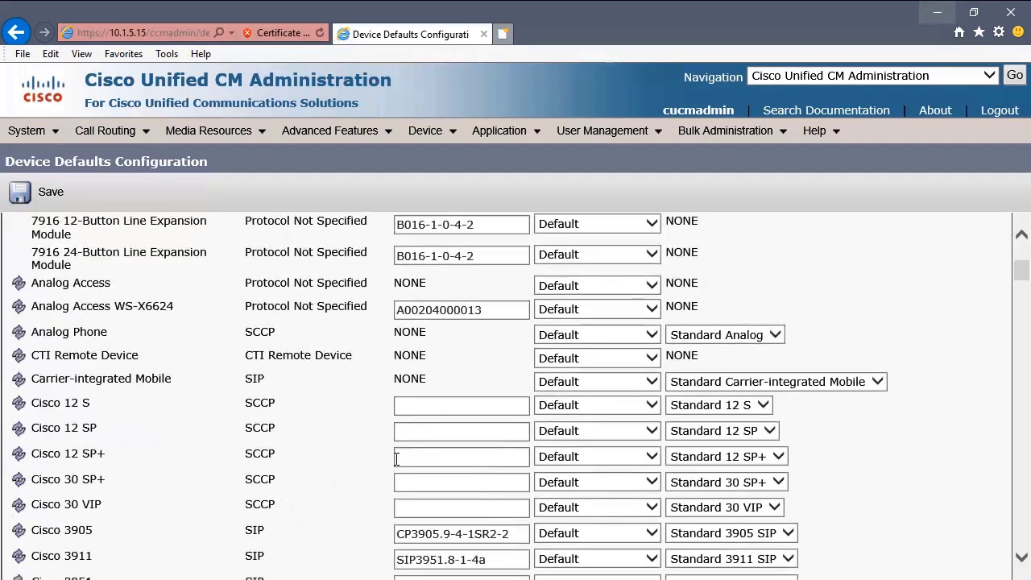
scroll(395, 458, down, 7)
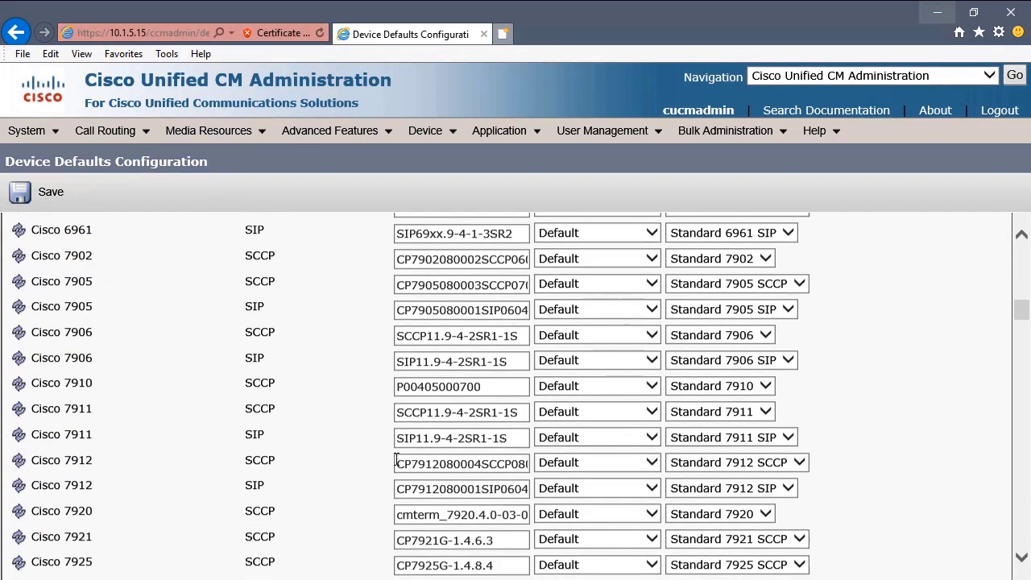
scroll(395, 458, down, 6)
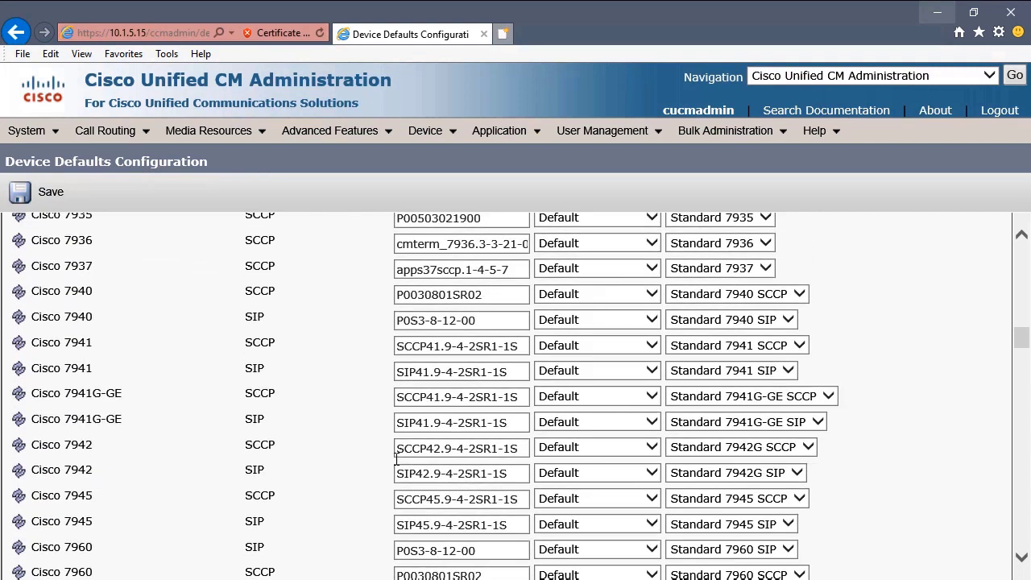
scroll(396, 459, up, 1)
scroll(435, 456, down, 3)
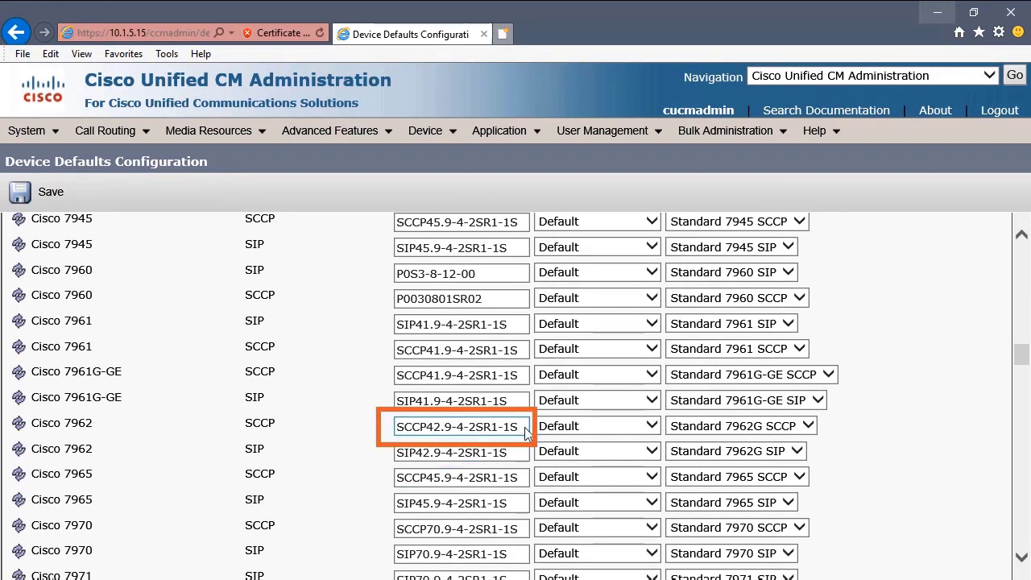
drag(524, 428, 373, 438)
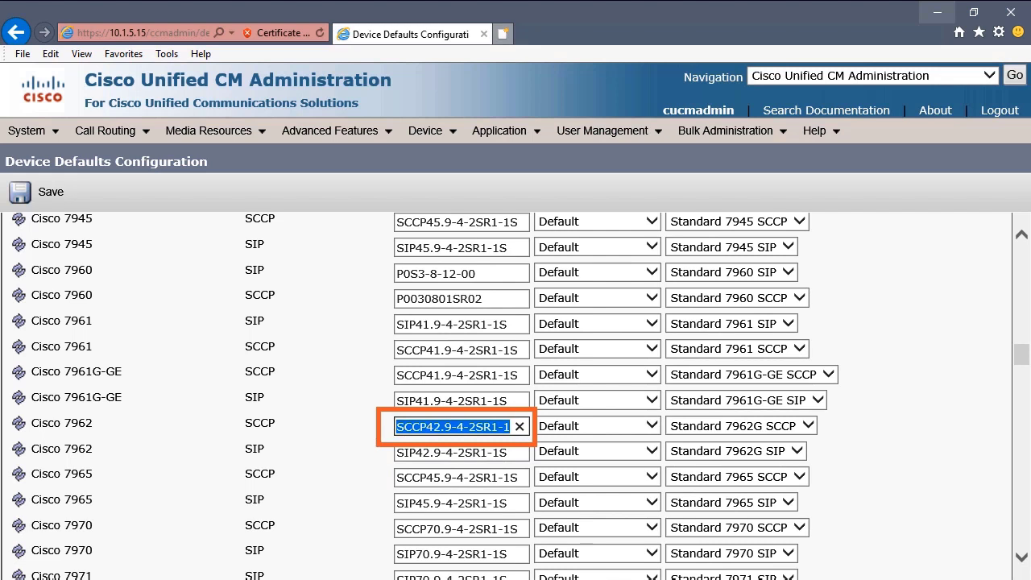
key(alt+Tab)
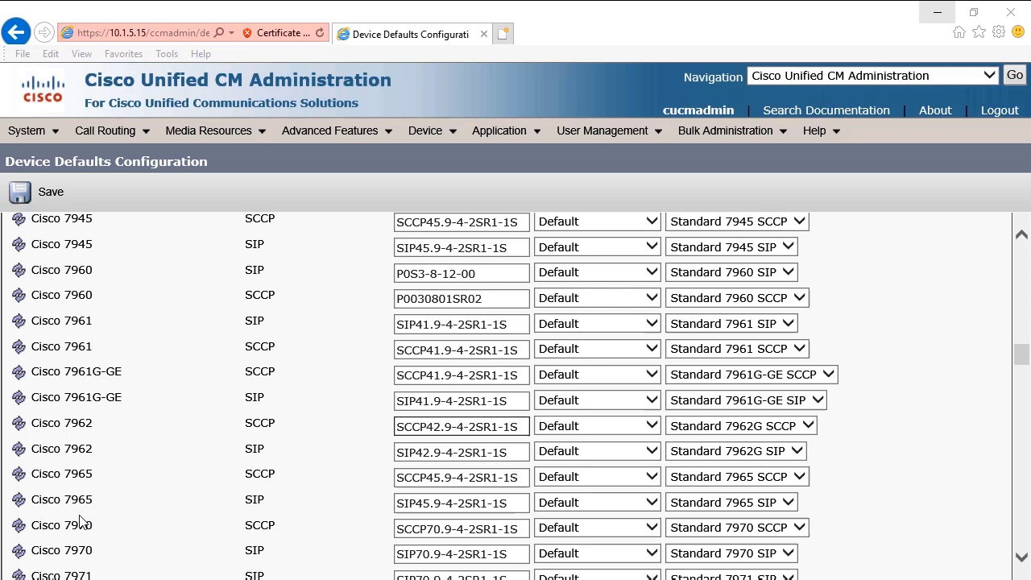
click(367, 486)
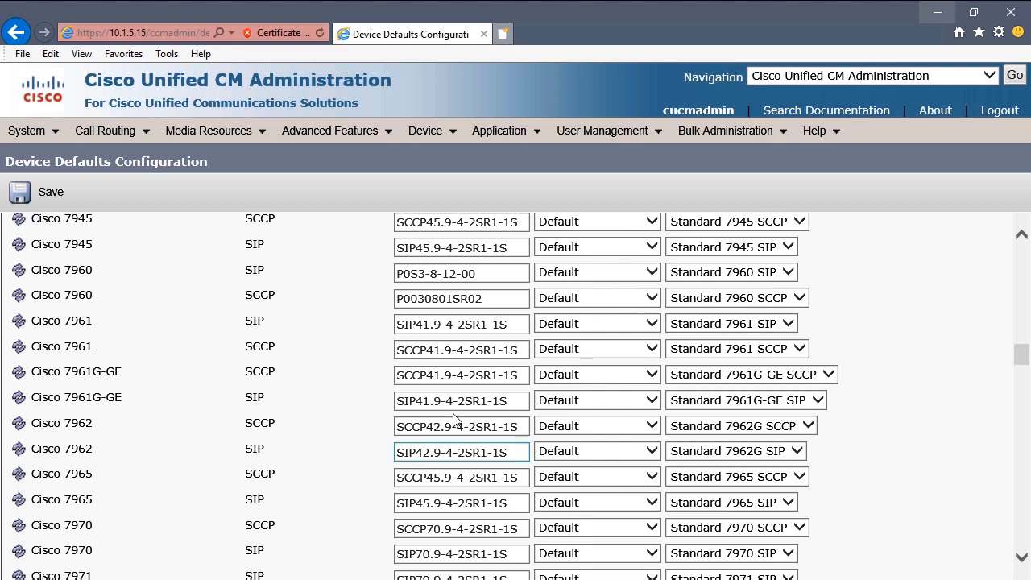
- Switch to Cisco Unified OS Administration and open the software installation and upgrade page
click(889, 78)
click(870, 117)
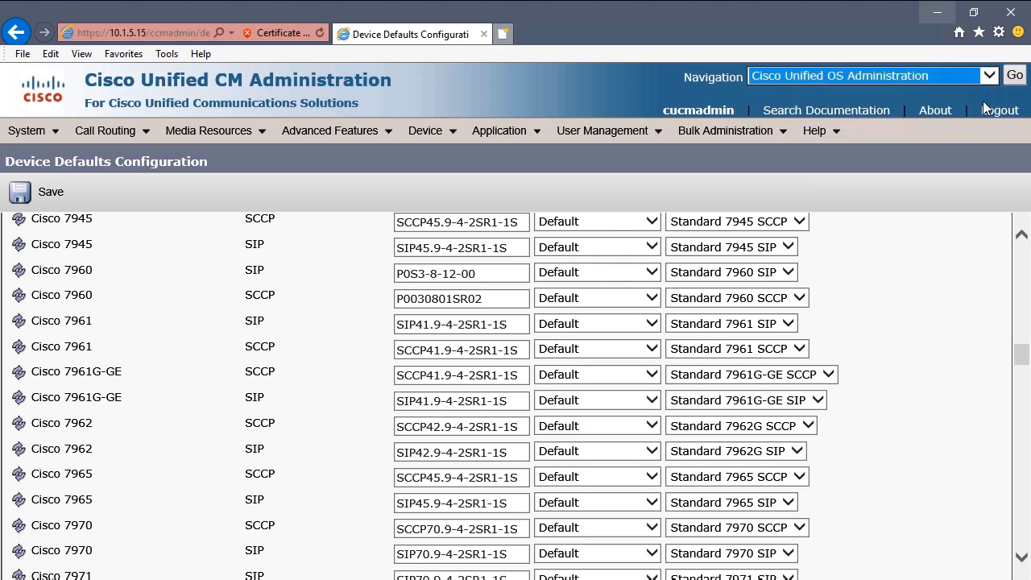
click(1015, 77)
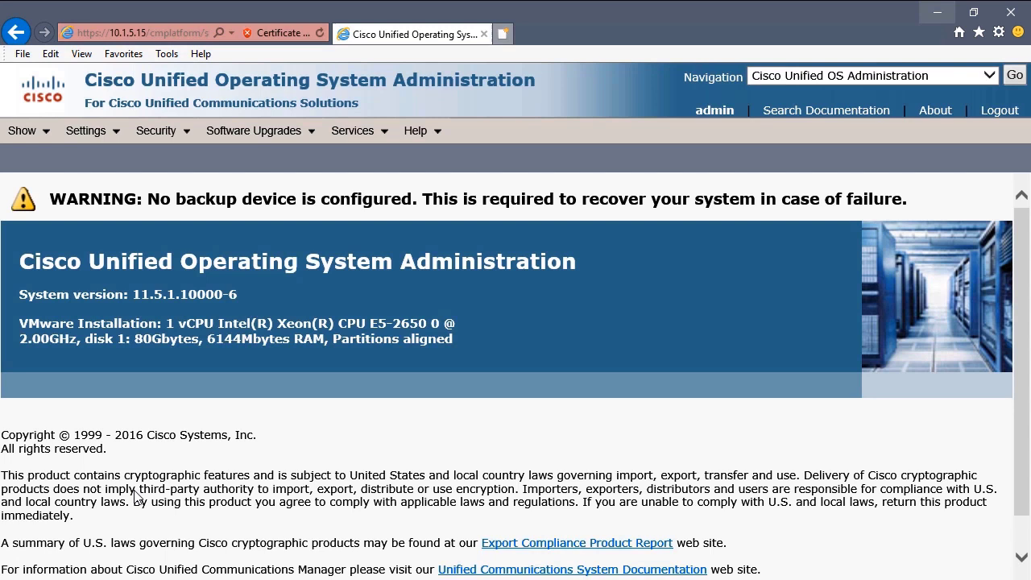
mouse_move(258, 133)
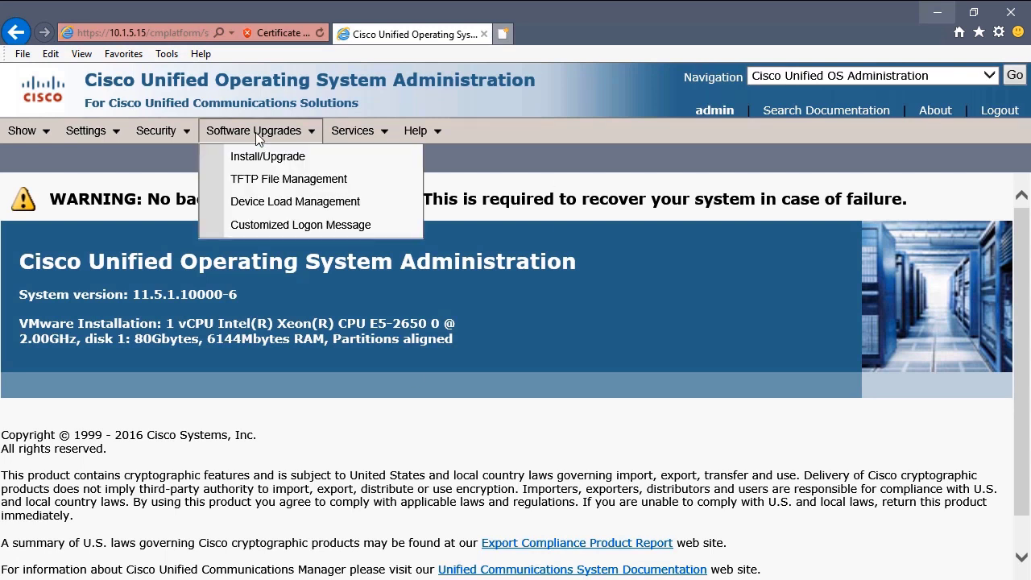
click(257, 159)
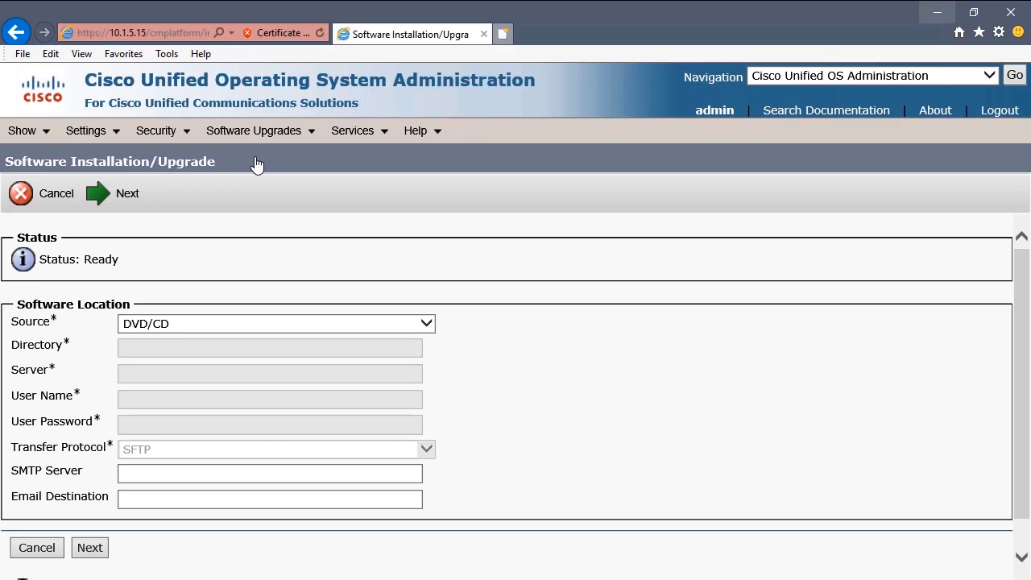
- Set the software source to Remote Filesystem and the transfer protocol to FTP
click(261, 324)
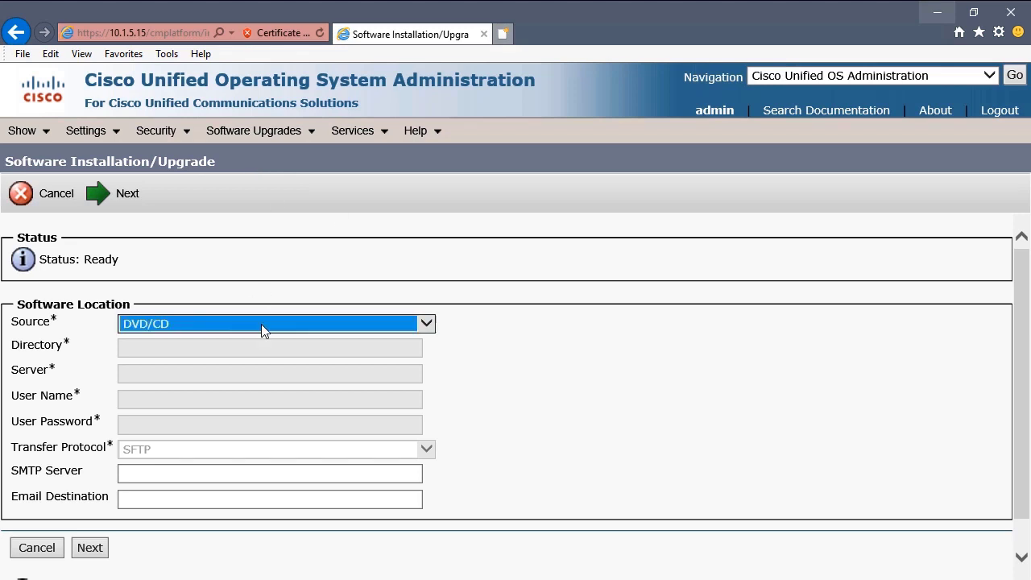
click(231, 339)
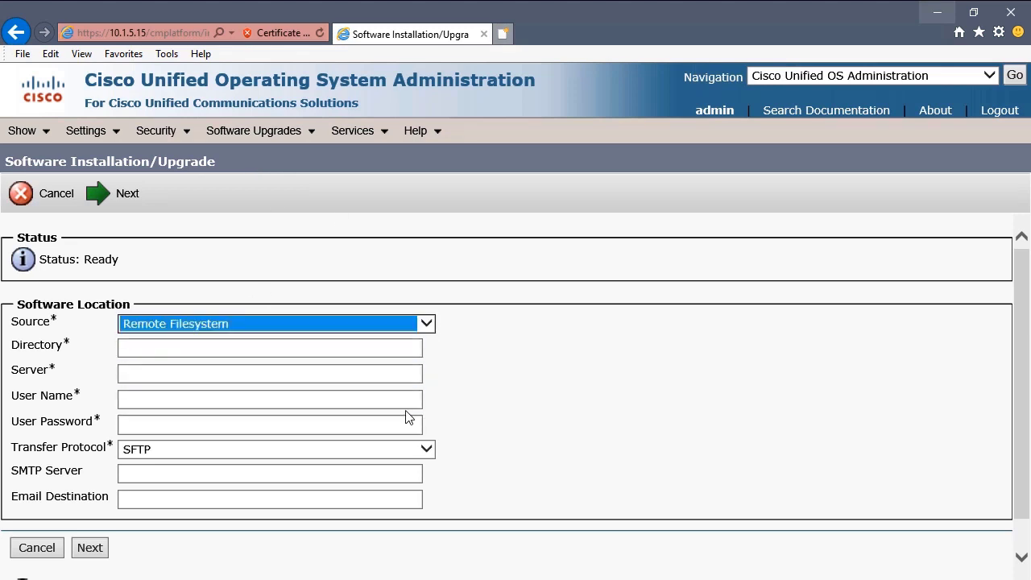
click(416, 453)
click(182, 462)
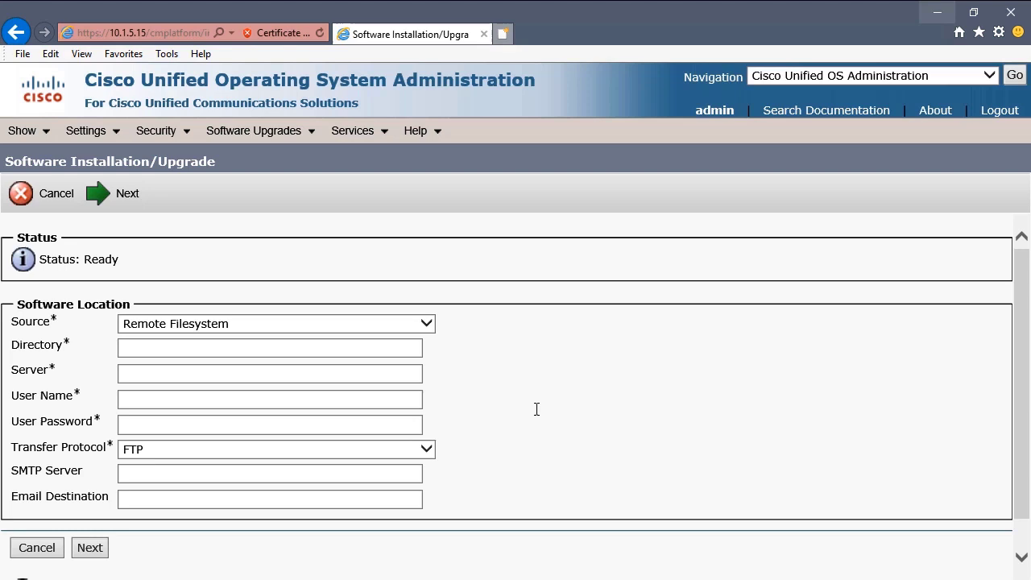
- Enter directory / and server 10.10.63.240 for the software location, with the FTP account's user name and password
click(226, 346)
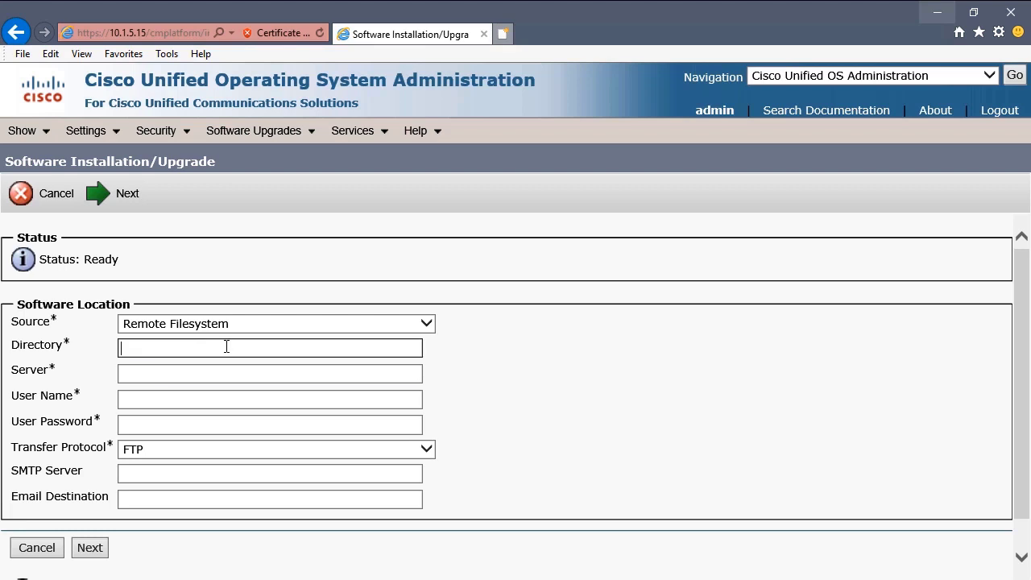
text(/)
click(149, 376)
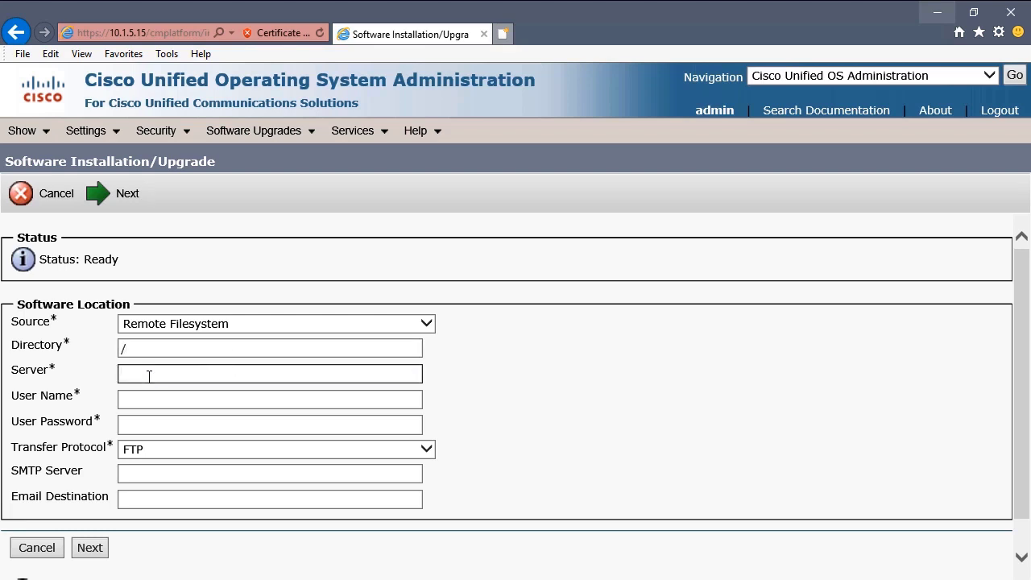
text(10.10.63.240)
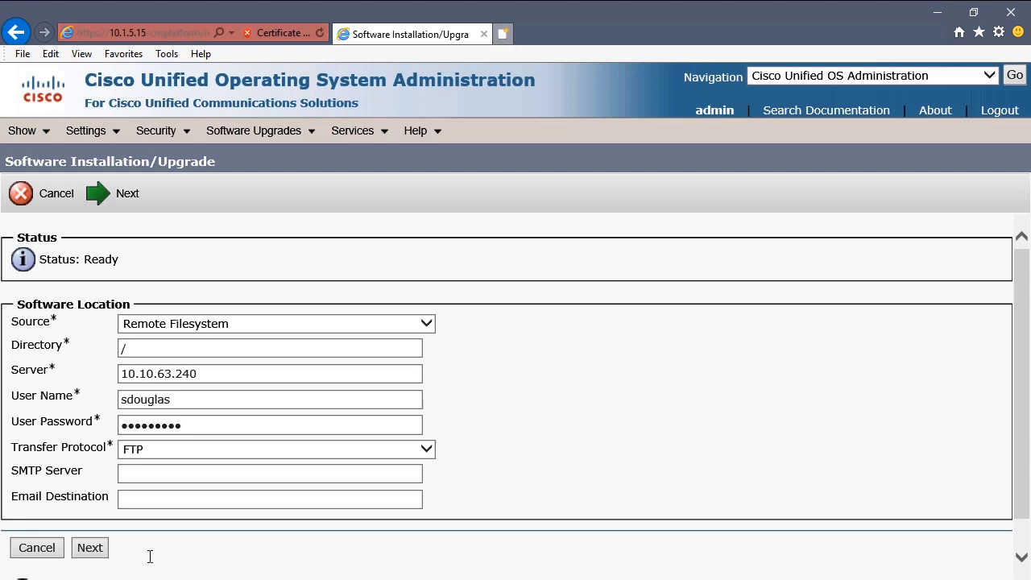
- Retrieve the available upgrade files from the server and install cmterm-7942_7962-sccp.9-4-2SR3-1.k3.cop.sgn
click(85, 549)
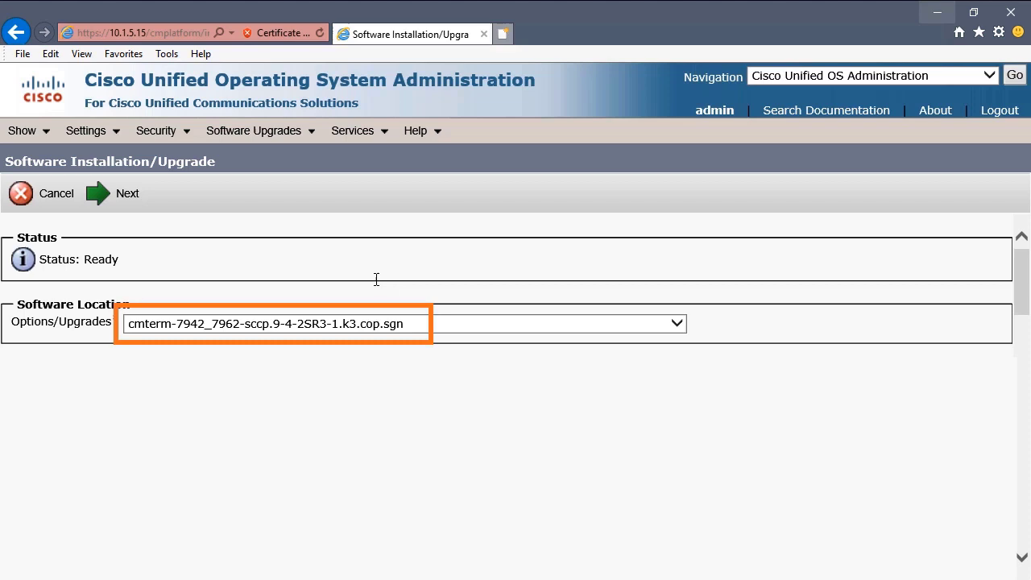
click(120, 198)
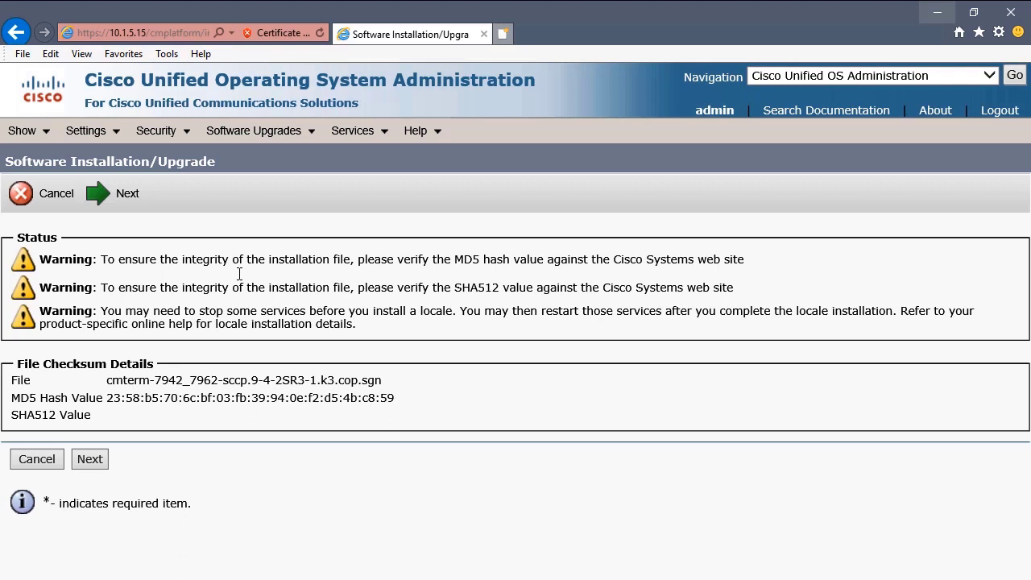
click(100, 465)
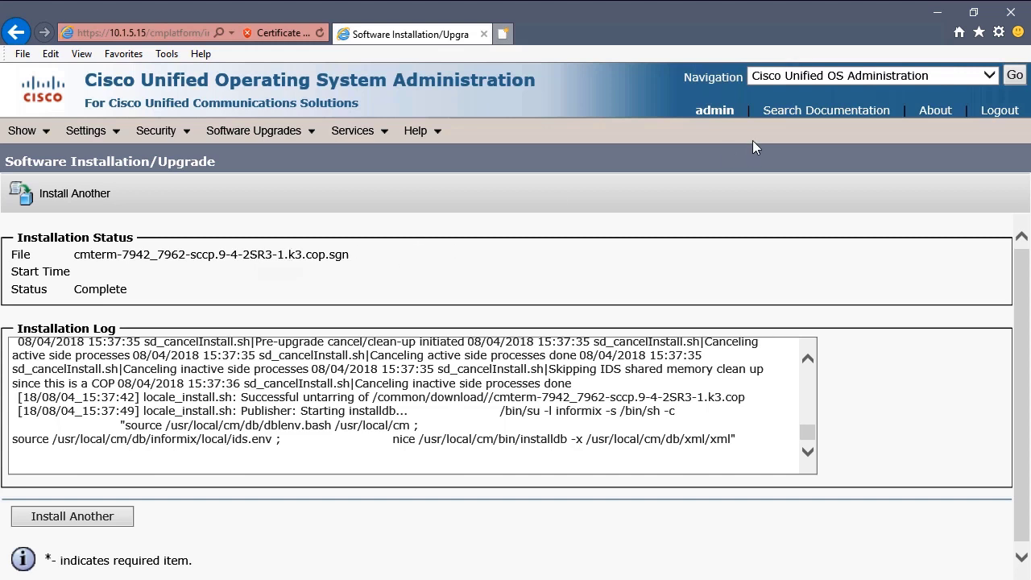
- Return to Cisco Unified CM Administration and reopen the Device Defaults configuration
click(818, 75)
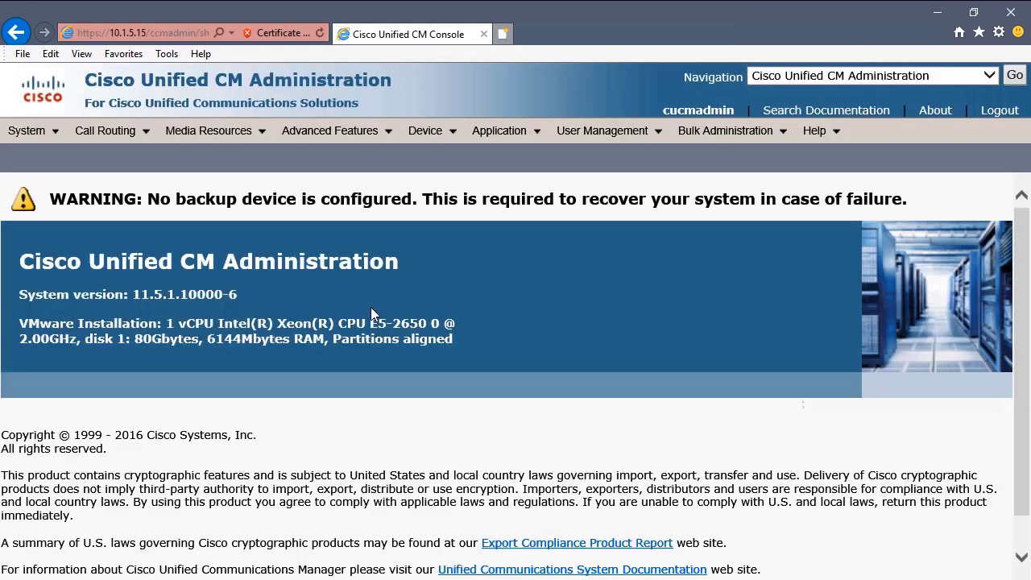
mouse_move(427, 133)
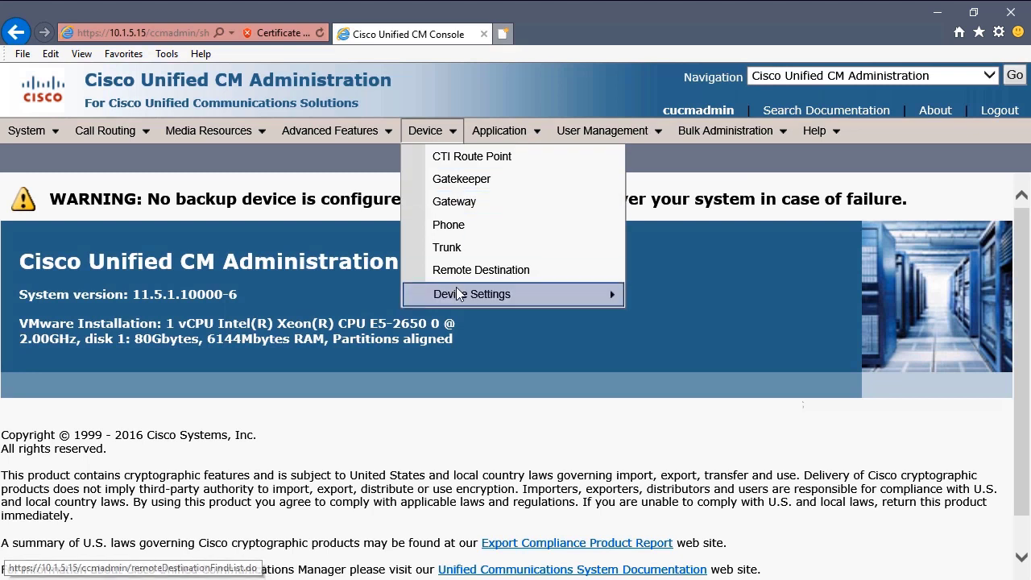
mouse_move(457, 294)
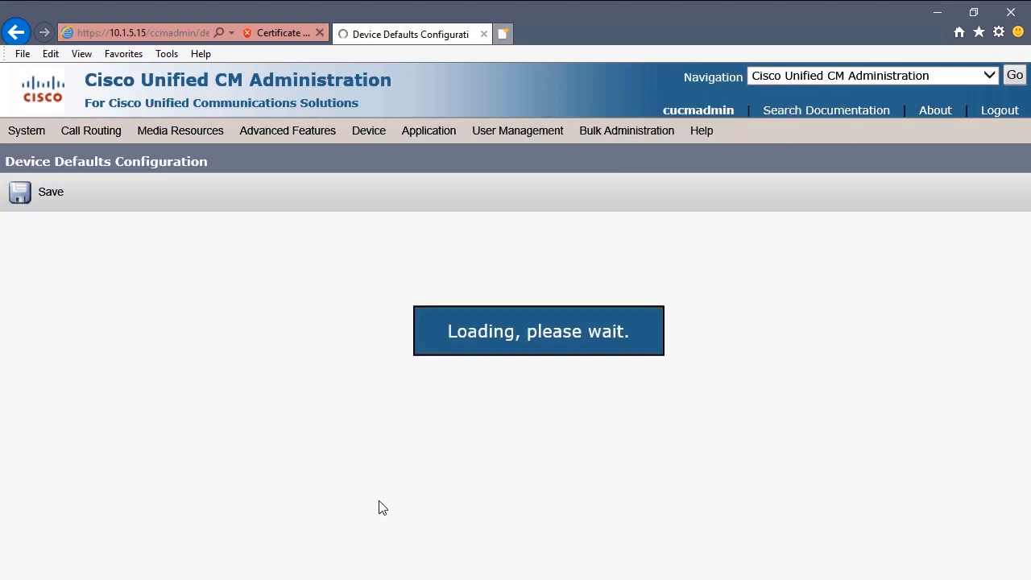
- Copy the updated load information of the Cisco 7962 SCCP device type and switch to another window to record it
scroll(382, 505, down, 15)
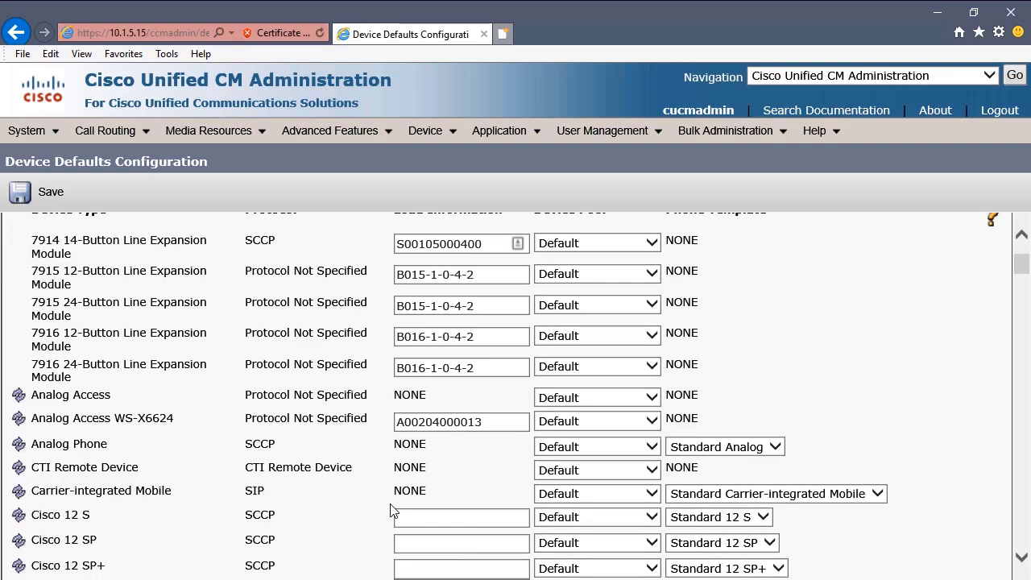
scroll(393, 507, down, 10)
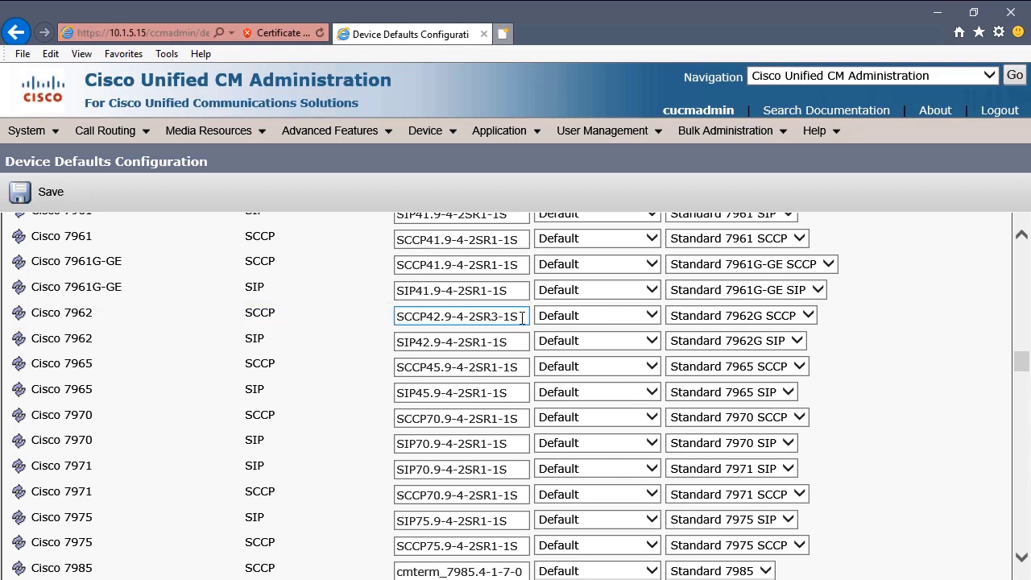
drag(522, 318, 336, 327)
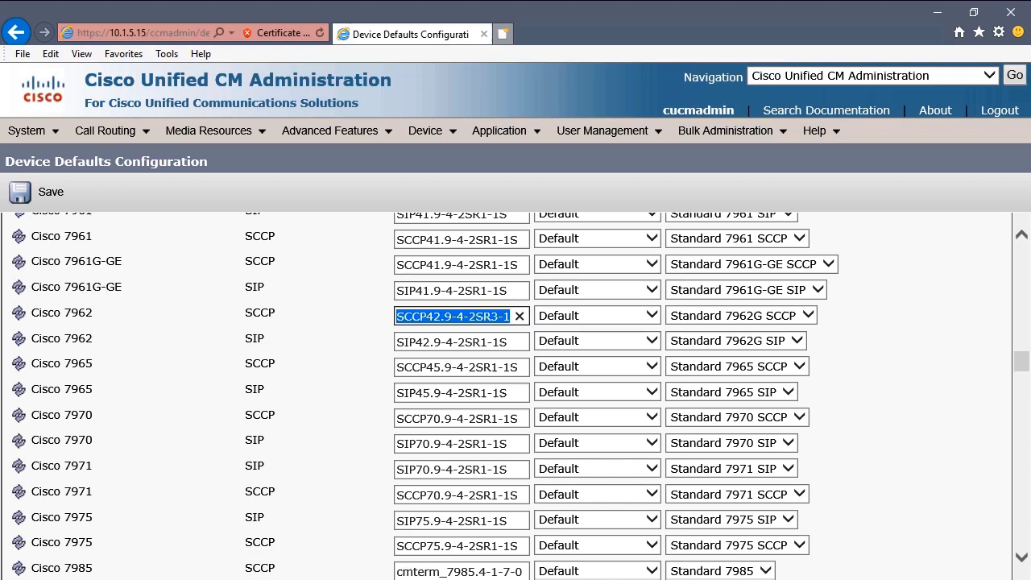
key(alt+Tab)
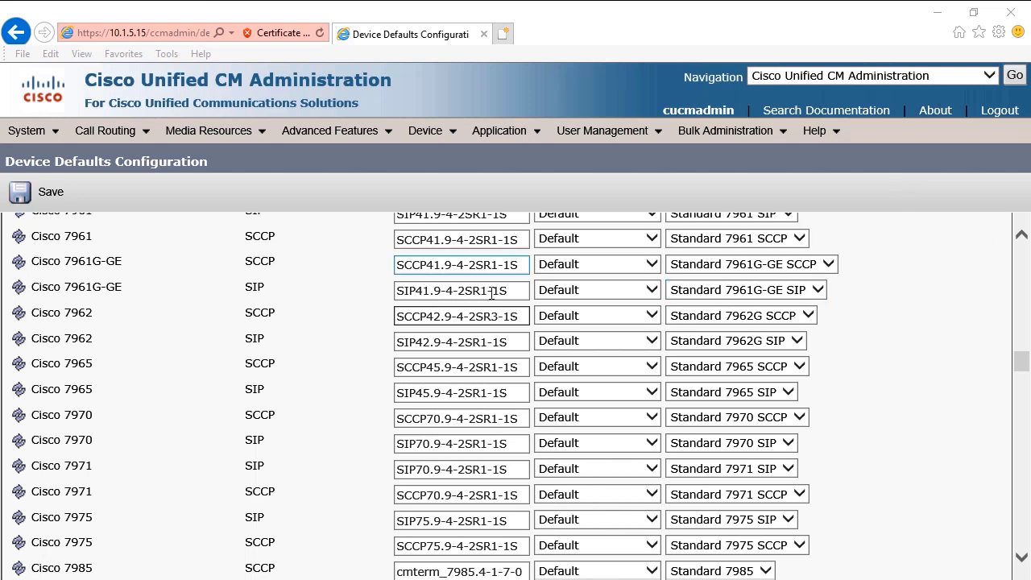
- Set the Cisco 7962 SCCP default load information to SCCP42.9-4-2SR1-1S and save the device defaults
click(522, 319)
key(ctrl+c)
key(Delete)
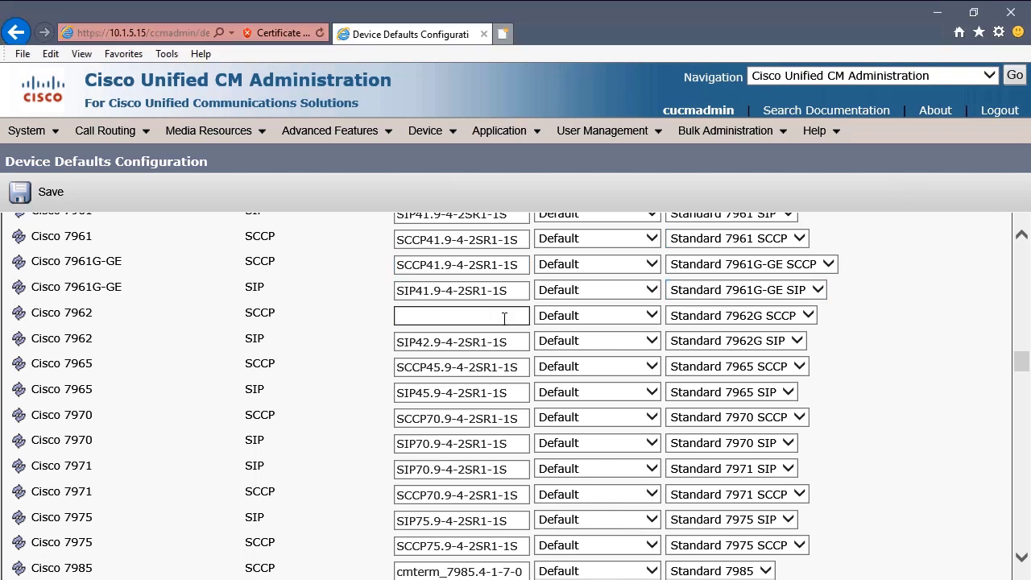
text(SCCP42.9-4-2SR1-1S)
click(50, 190)
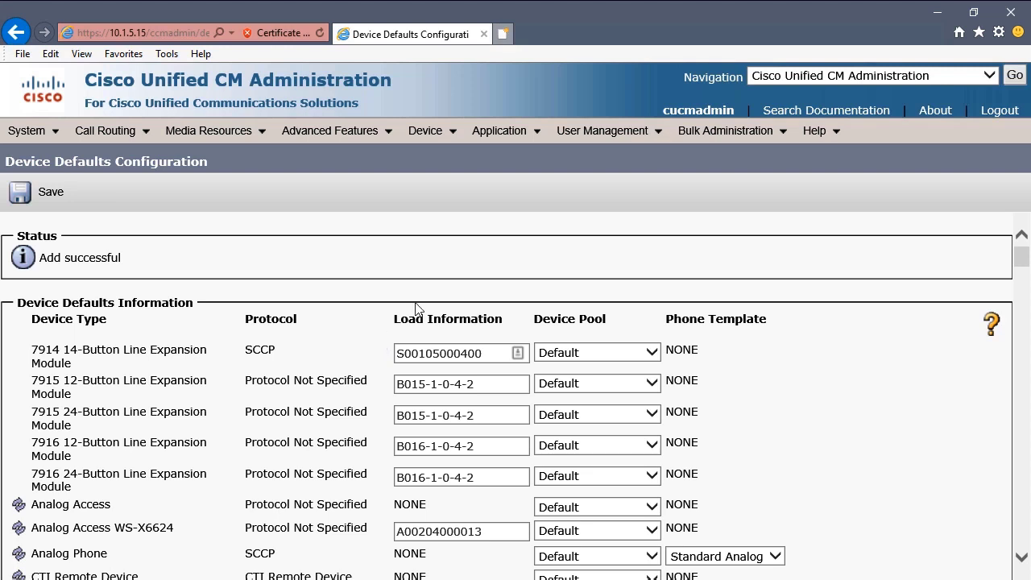
- Open the phone search and list all phones without a filter
click(444, 132)
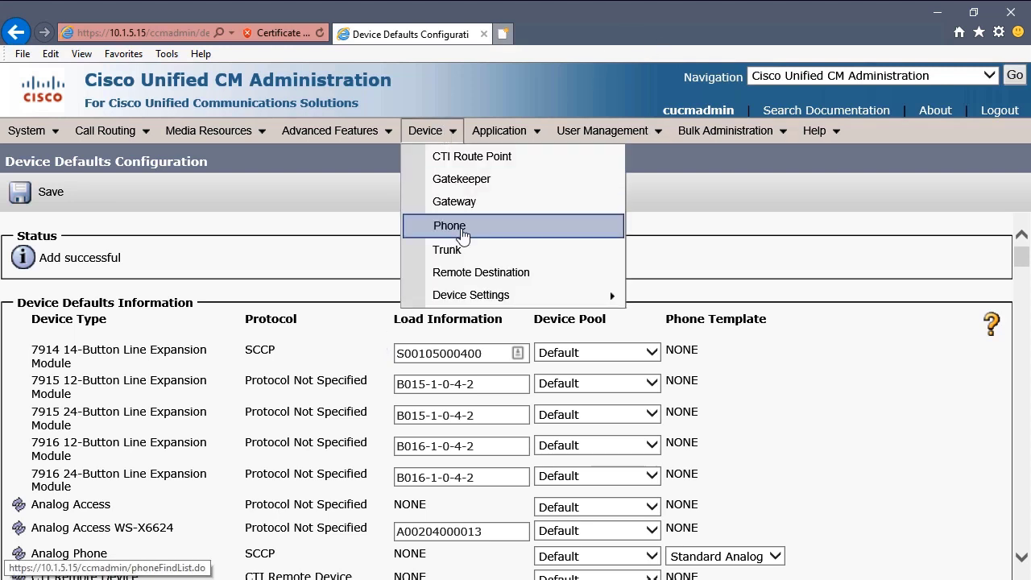
click(459, 231)
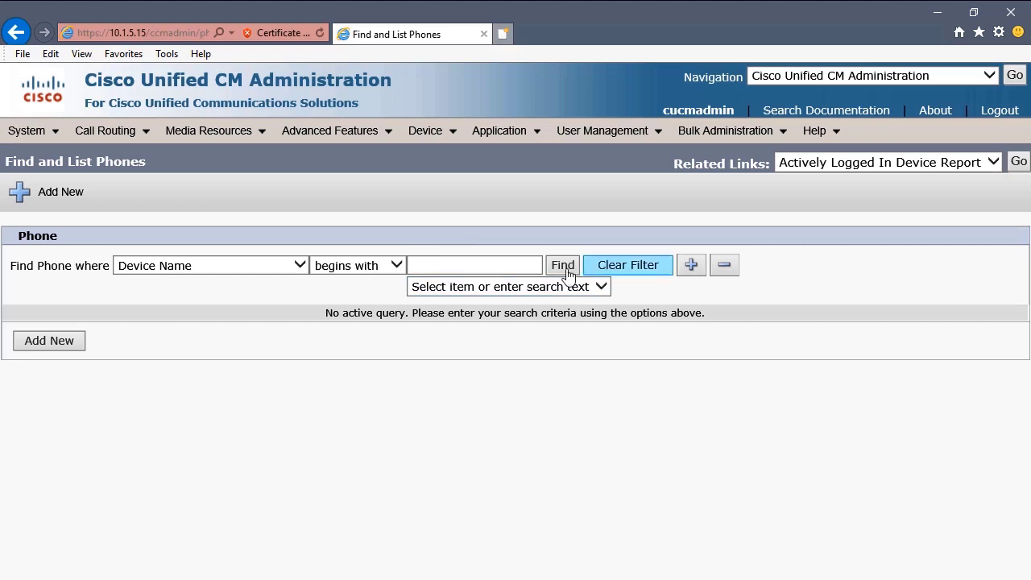
click(562, 265)
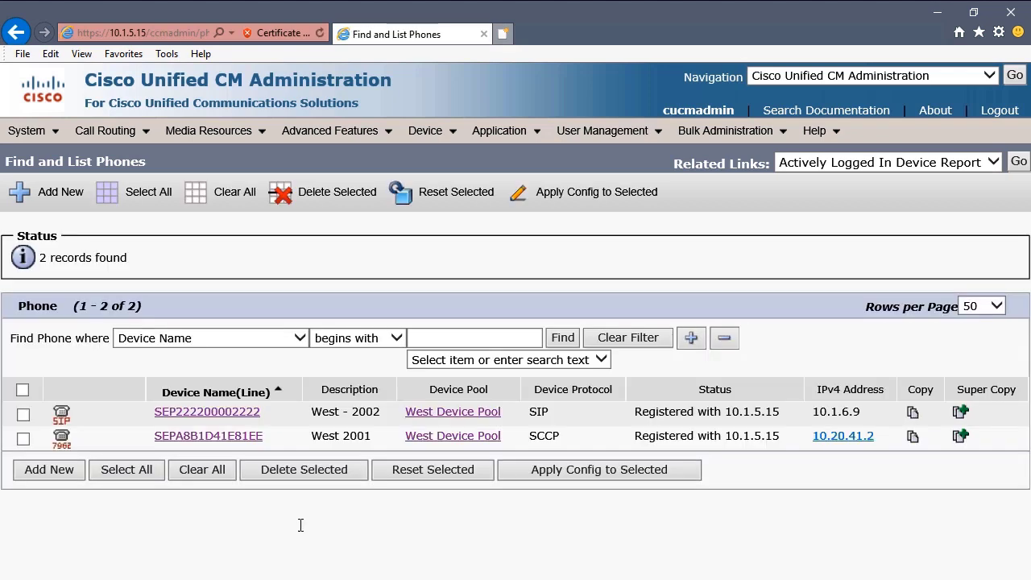
- Set the Phone Load Name of the West 2001 SCCP phone to SCCP42.9-4-2SR3-1S and save the phone configuration
click(208, 437)
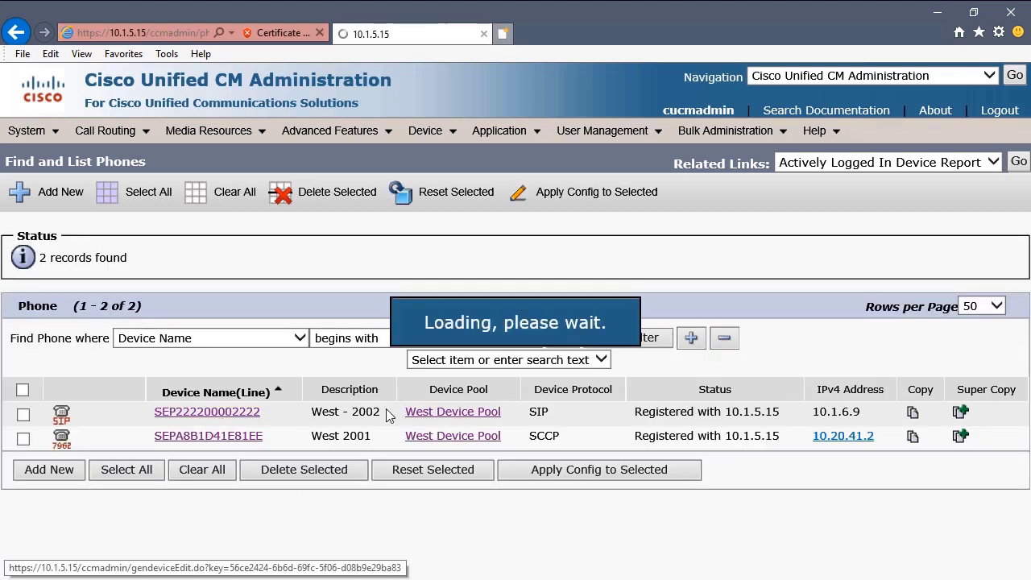
scroll(495, 494, down, 9)
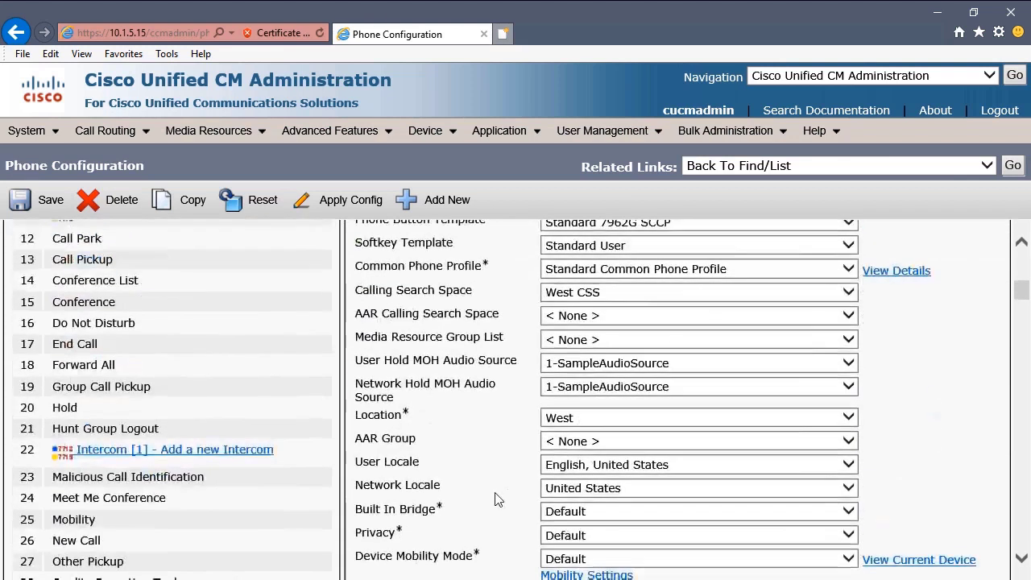
scroll(497, 500, down, 2)
click(569, 441)
key(ctrl+v)
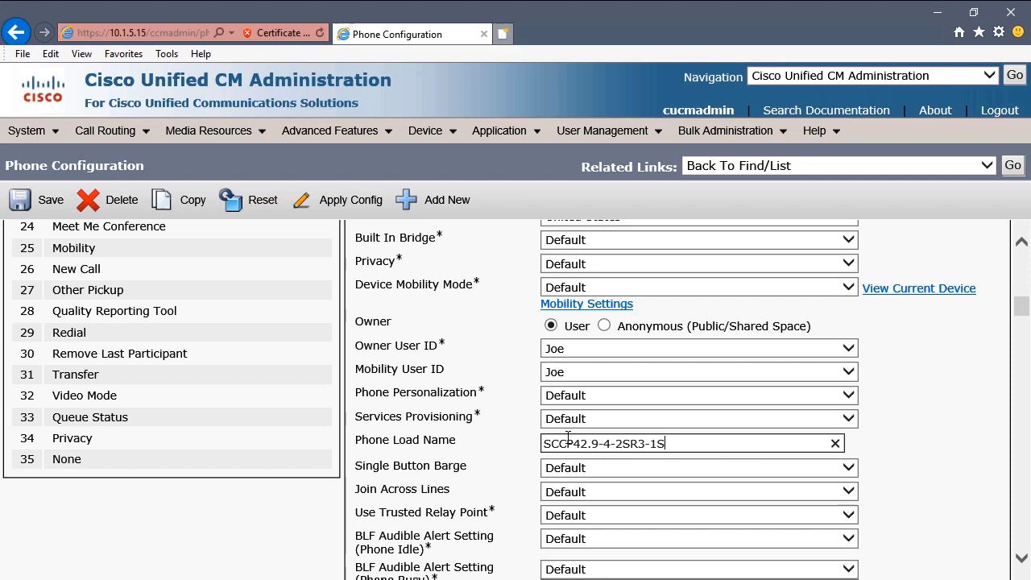
scroll(568, 439, up, 15)
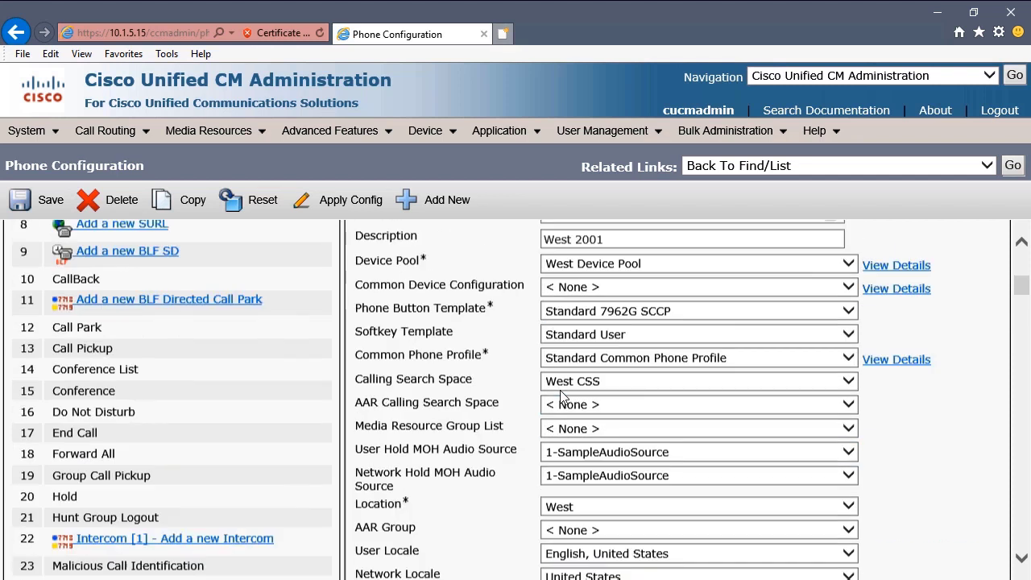
click(33, 208)
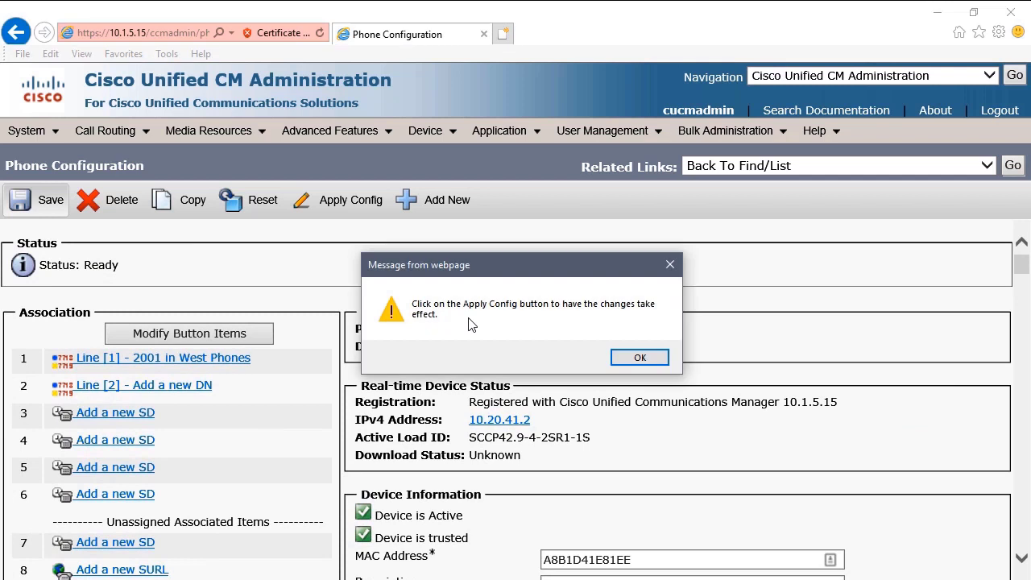
click(645, 357)
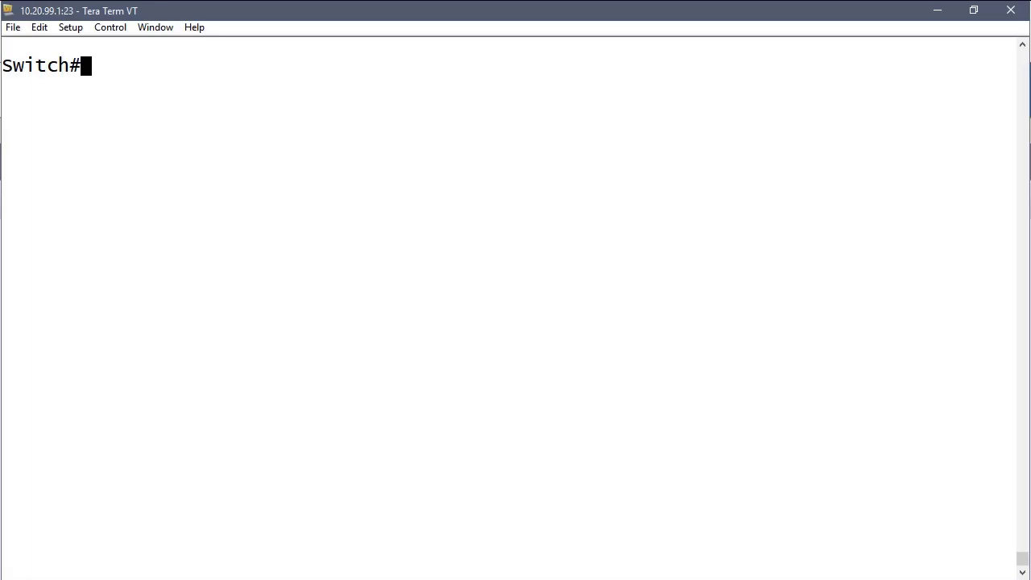
- Shut down switch interface fa0/1/6 from configuration mode in the Tera Term session and bring it back up with no shut
text(config )
text(t)
key(Return)
text(in)
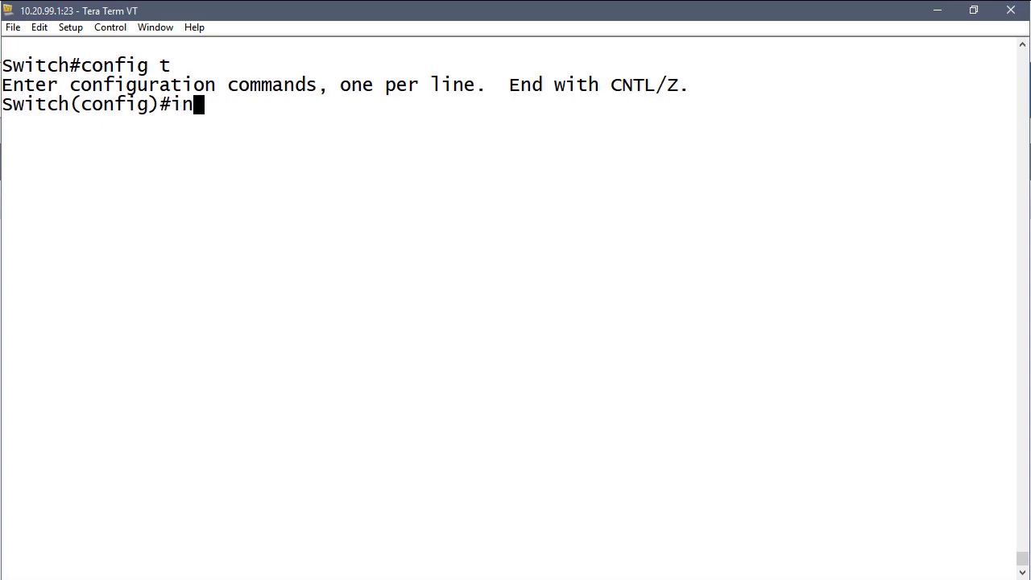
text(t fa0/1)
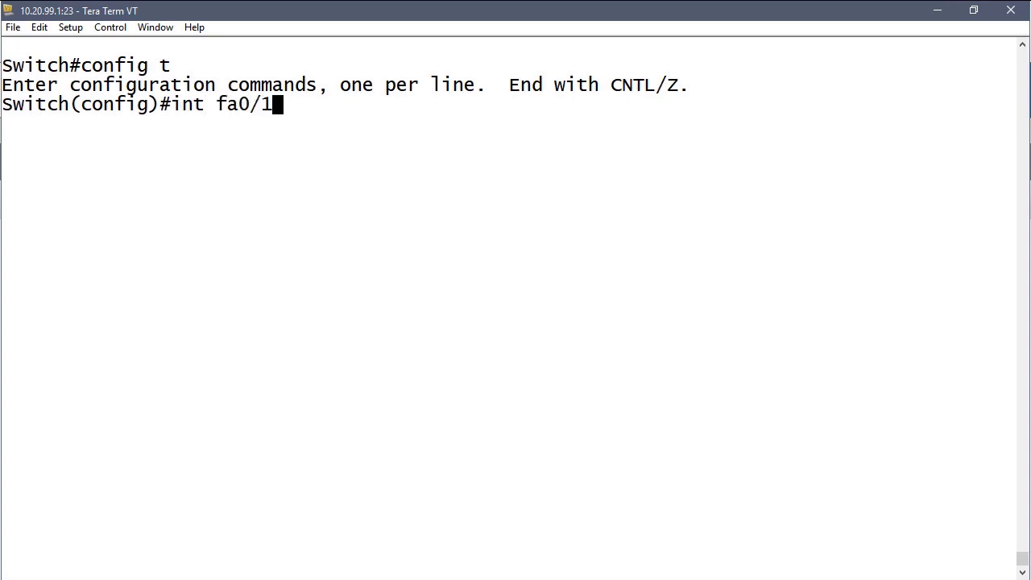
text(/6)
key(Return)
text(shut)
key(Return)
text(no)
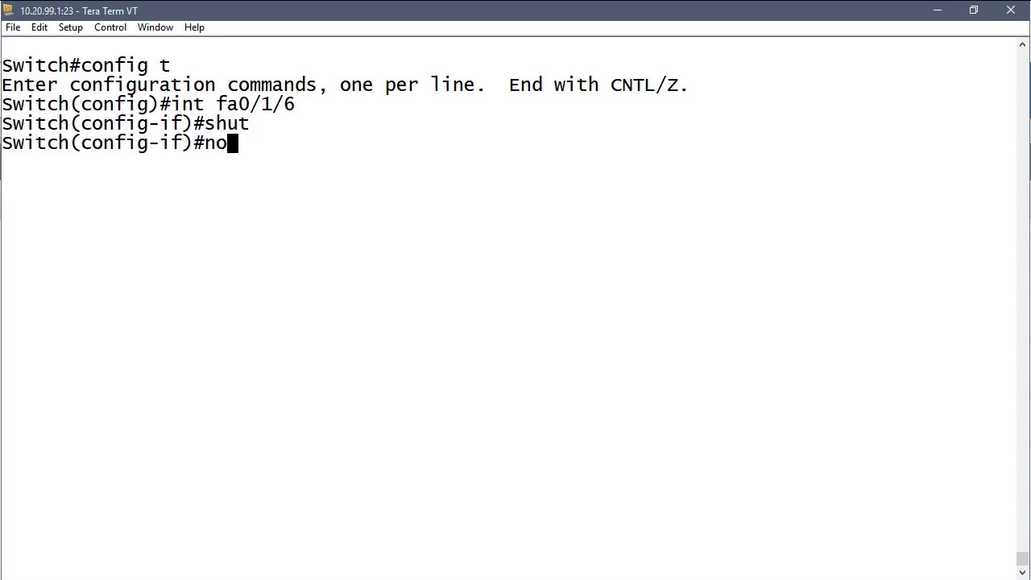
text( shut)
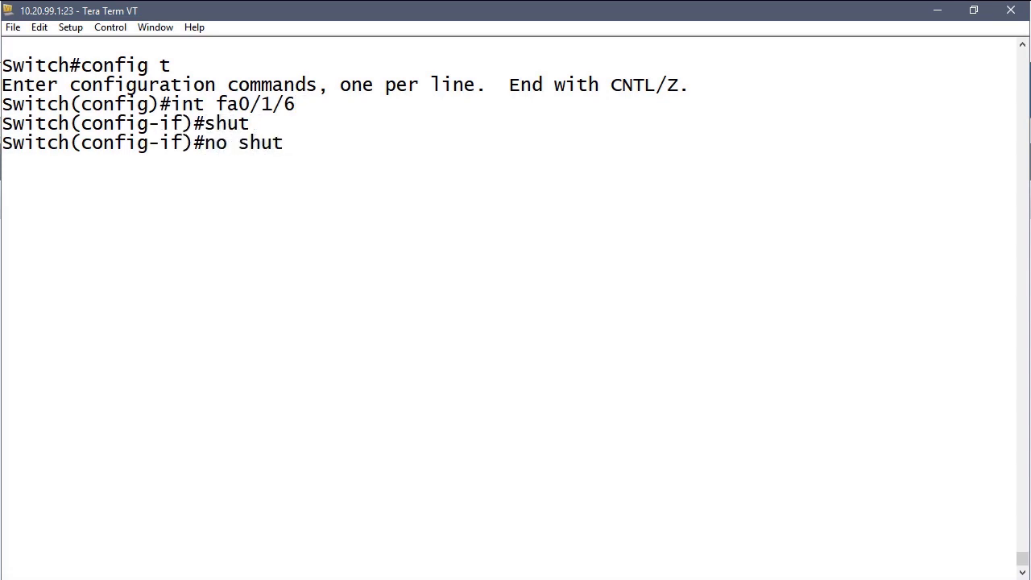
key(Return)
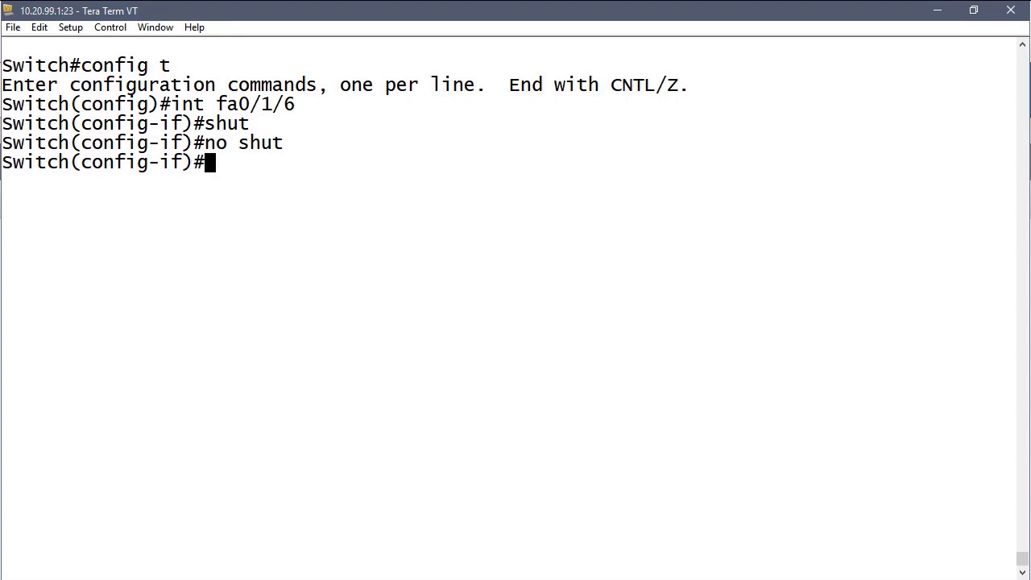
- Return to Cisco Unified CM Administration and check the active load ID in the West 2001 phone's configuration
key(alt+Tab)
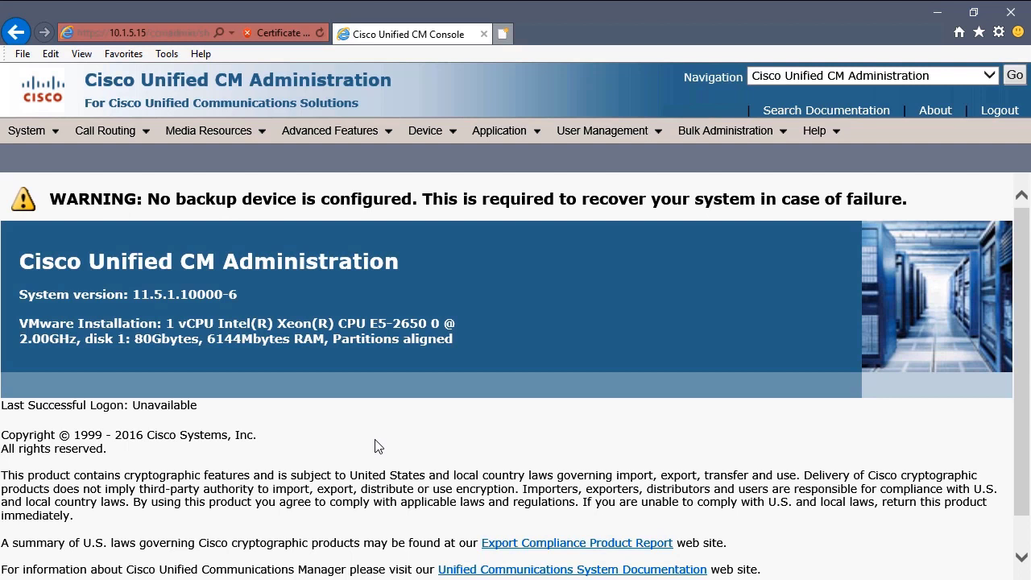
mouse_move(427, 131)
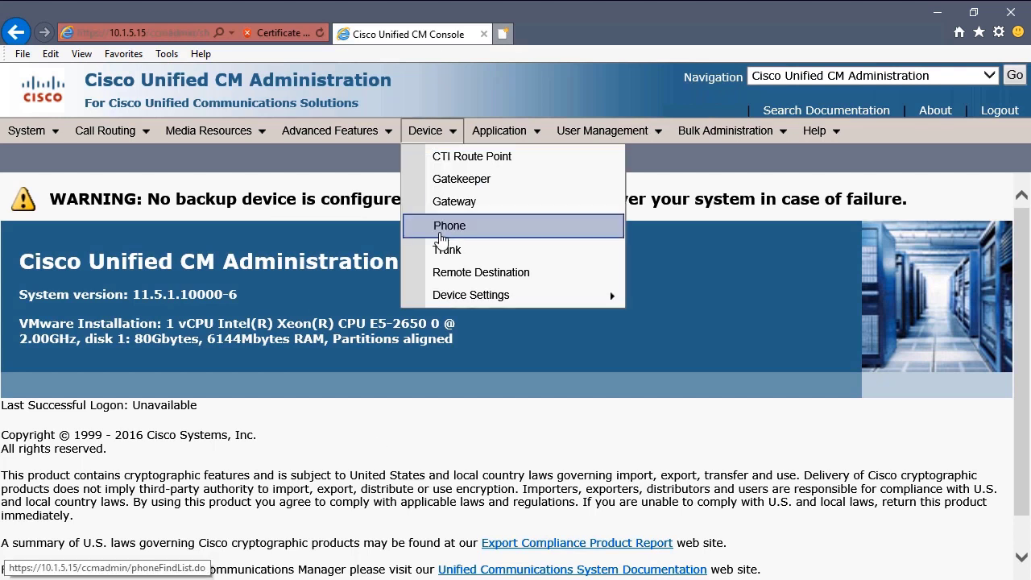
click(442, 236)
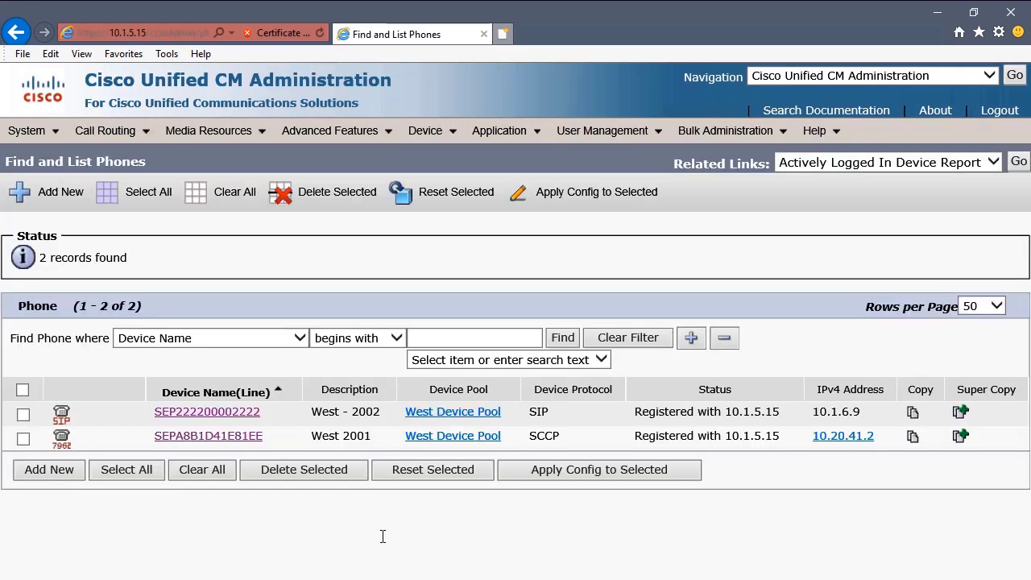
click(248, 441)
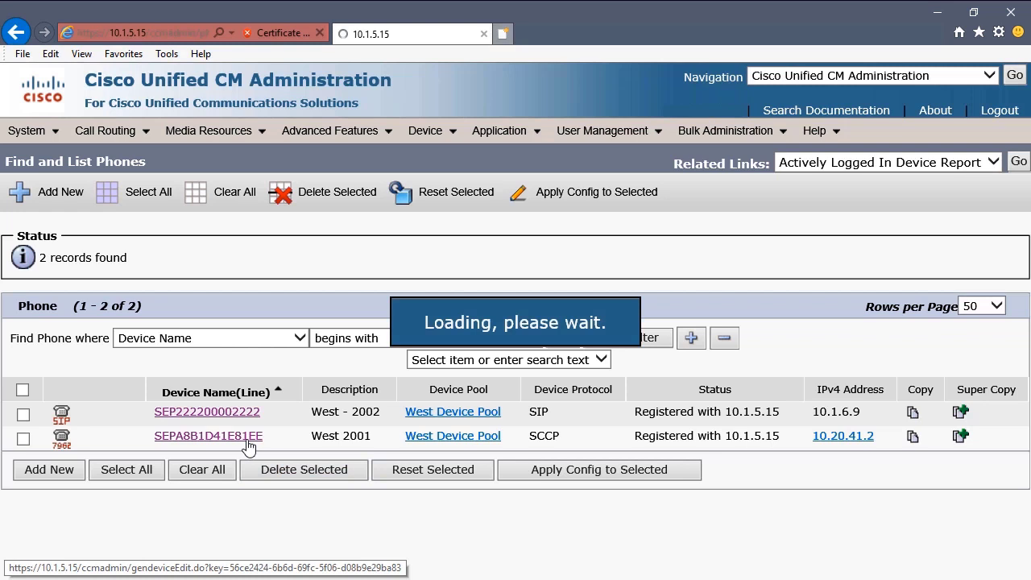
scroll(295, 451, down, 3)
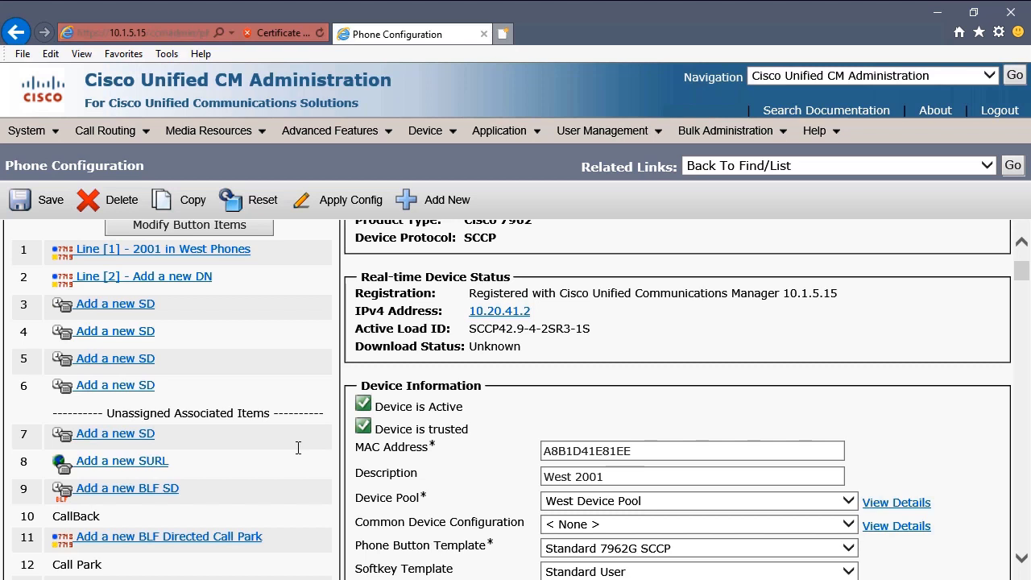
- Switch to the Tera Term switch session and show the detailed CDP neighbor information for fastEthernet 0/1/6
key(alt+Tab)
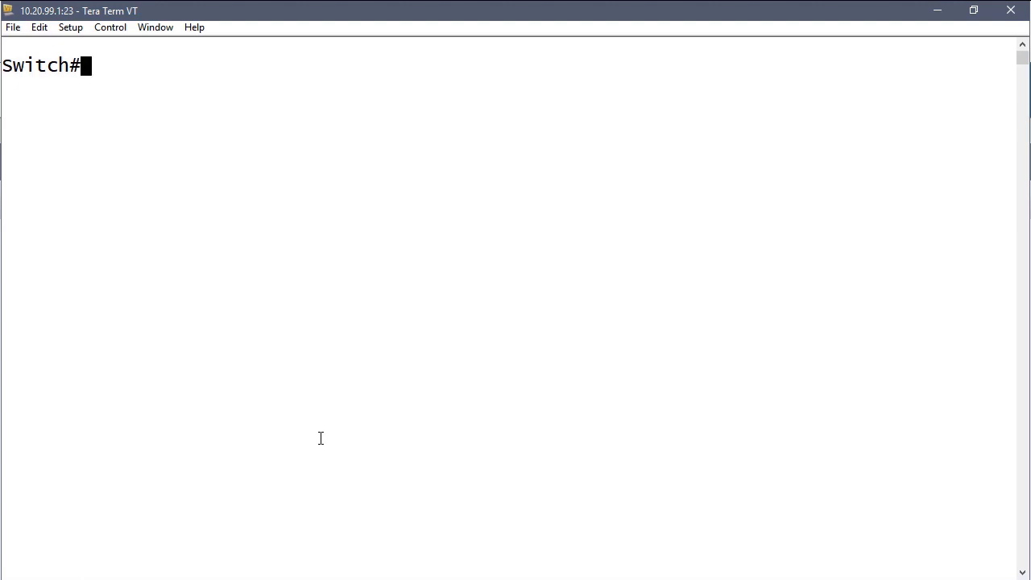
text(show cdp neighbors fastEthernet 0/1/6 detail)
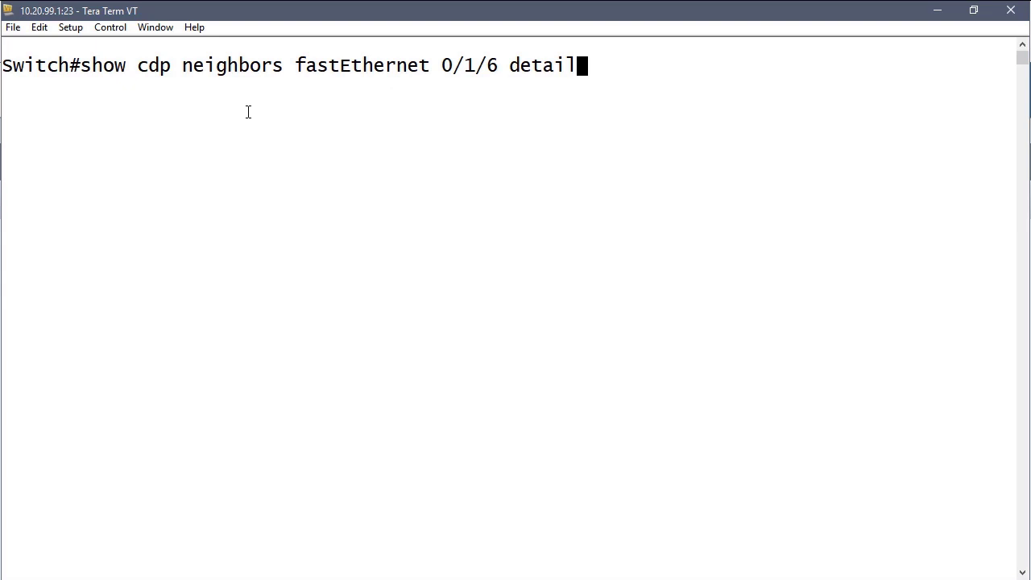
key(Return)
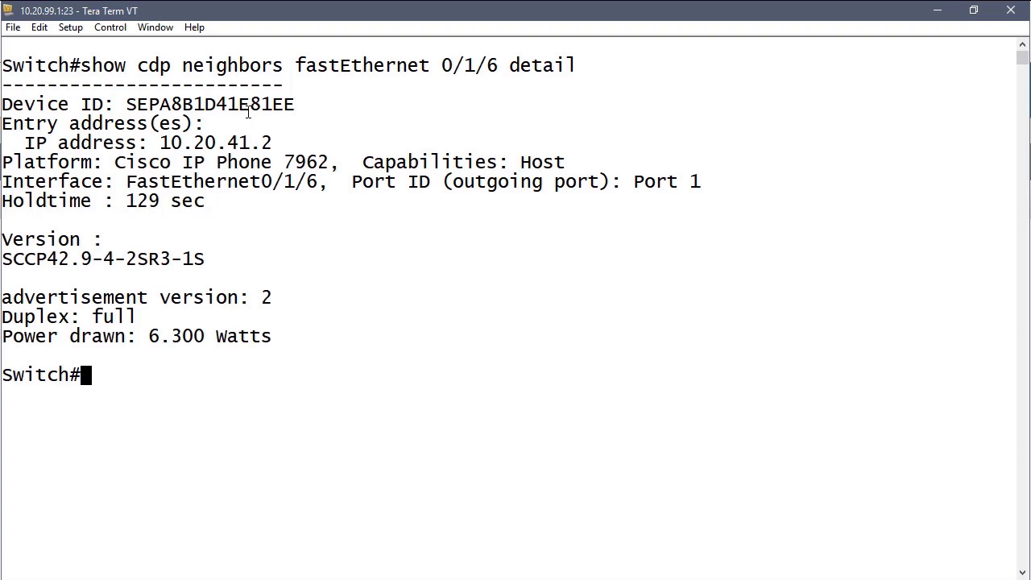
- In CUCM's Device Defaults, set the Cisco 7962 SCCP load information to SCCP42.9-4-2SR3-1S and save the defaults
key(alt+Tab)
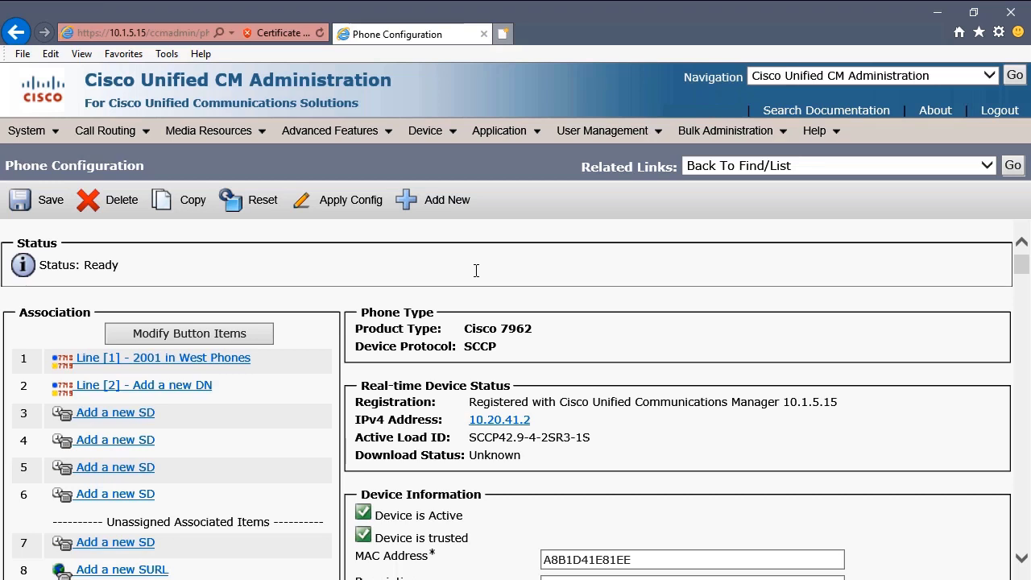
mouse_move(435, 131)
mouse_move(456, 295)
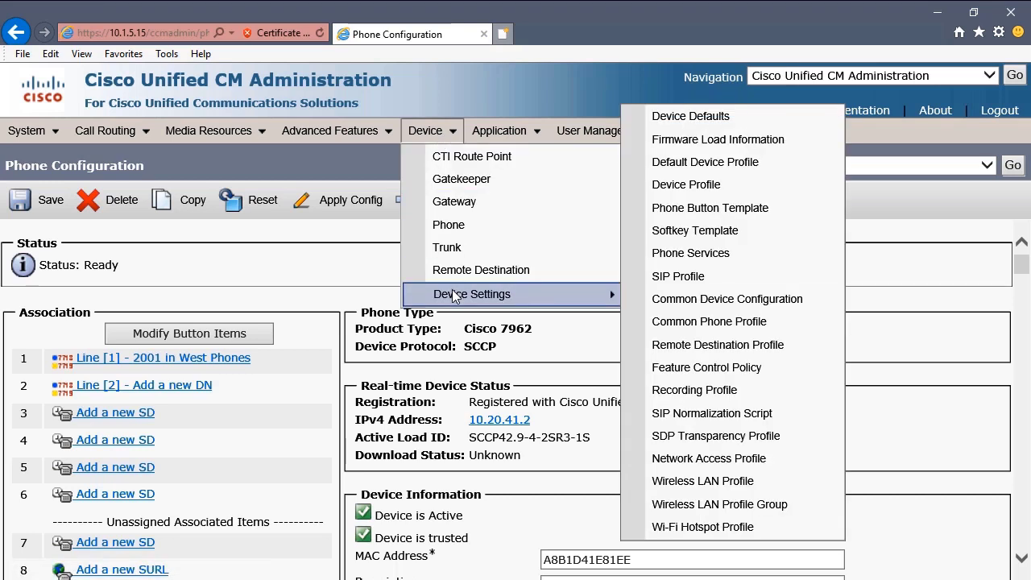
click(675, 129)
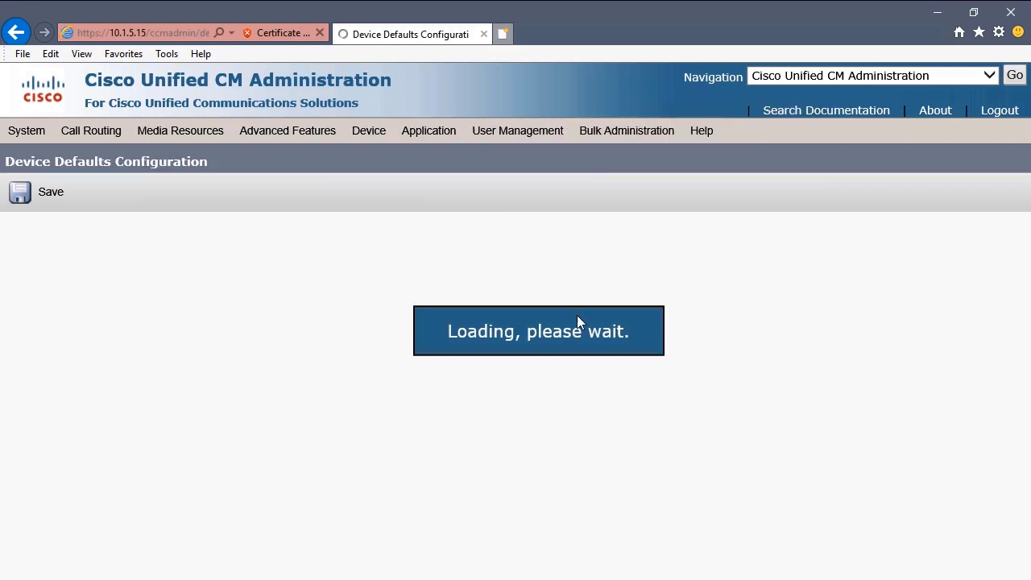
scroll(547, 357, down, 5)
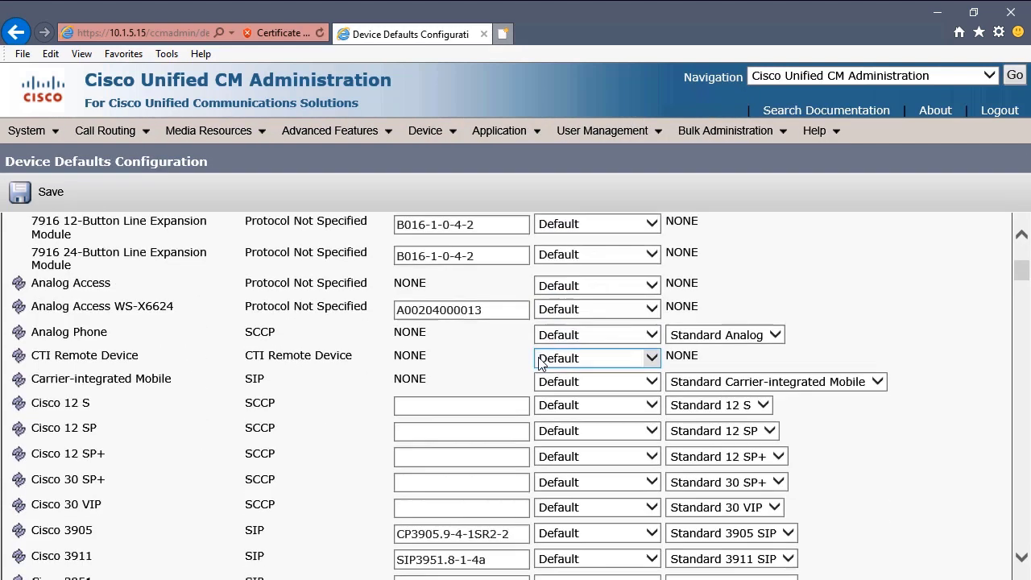
scroll(540, 364, down, 13)
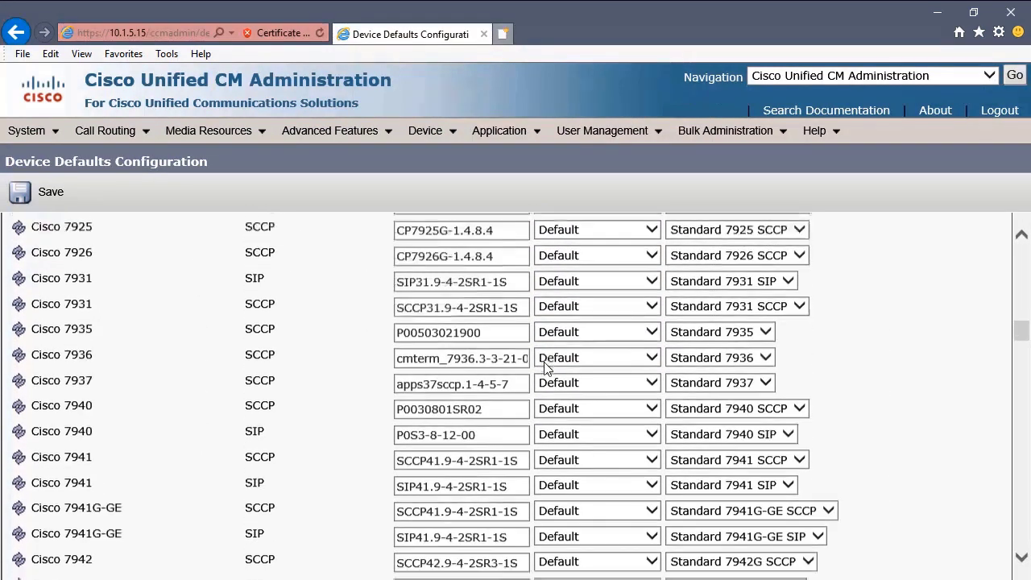
scroll(544, 367, down, 4)
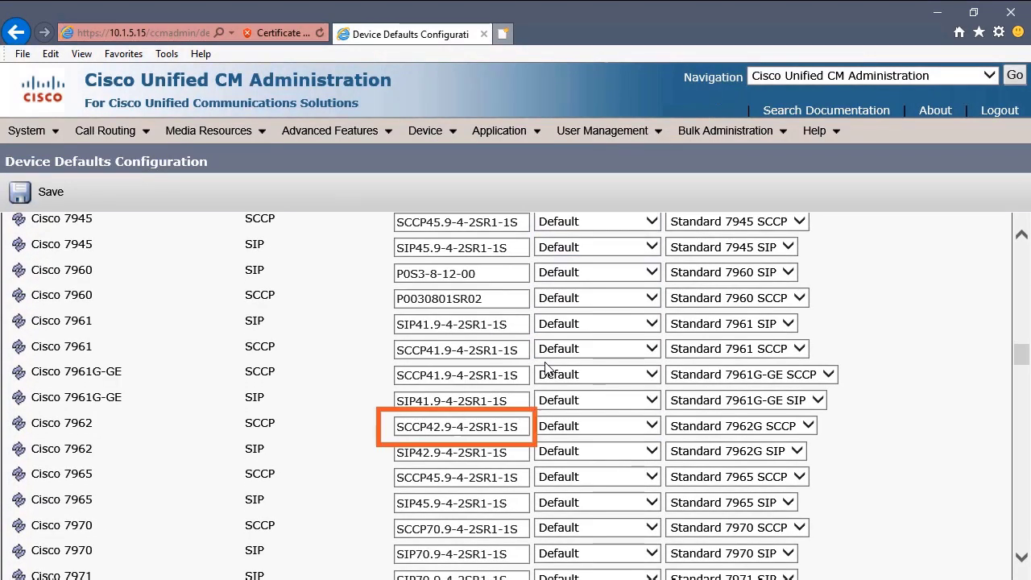
drag(520, 427, 196, 415)
text(SCCP42.9-4-2SR3-1S)
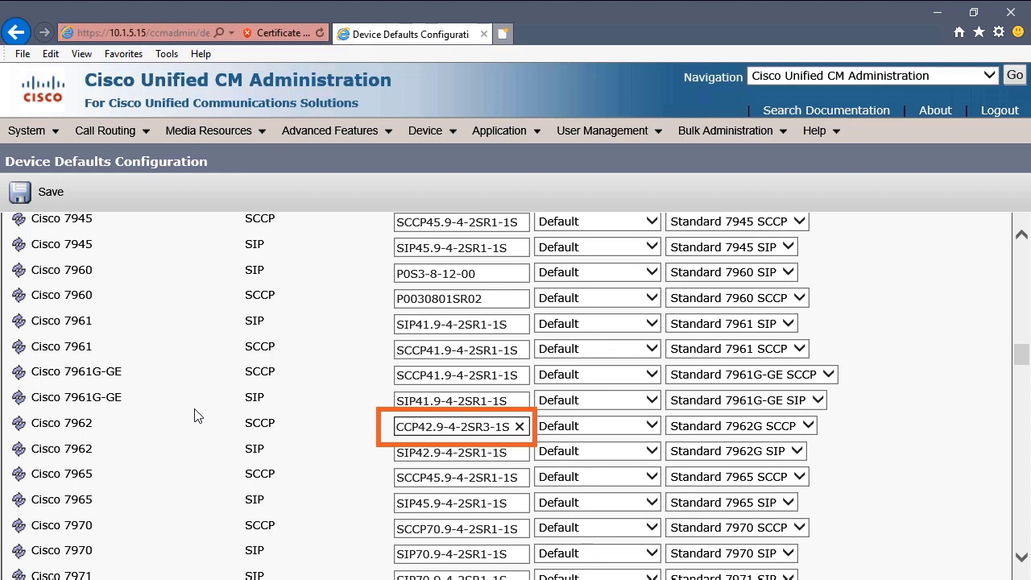
click(27, 193)
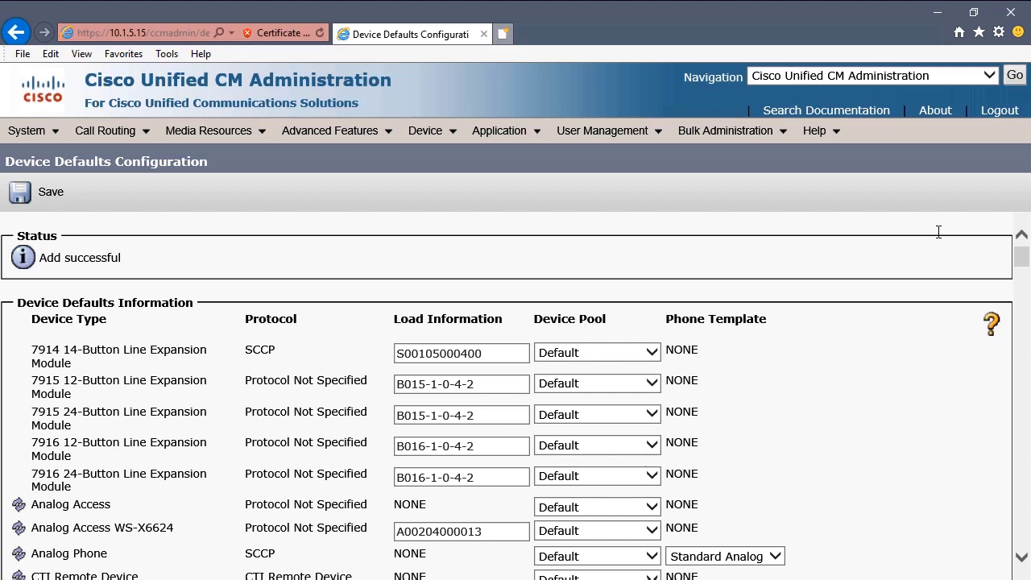
- Go to Cisco Unified Serviceability and list the feature services of the 10.1.5.15--CUCM Voice/Video server
click(976, 76)
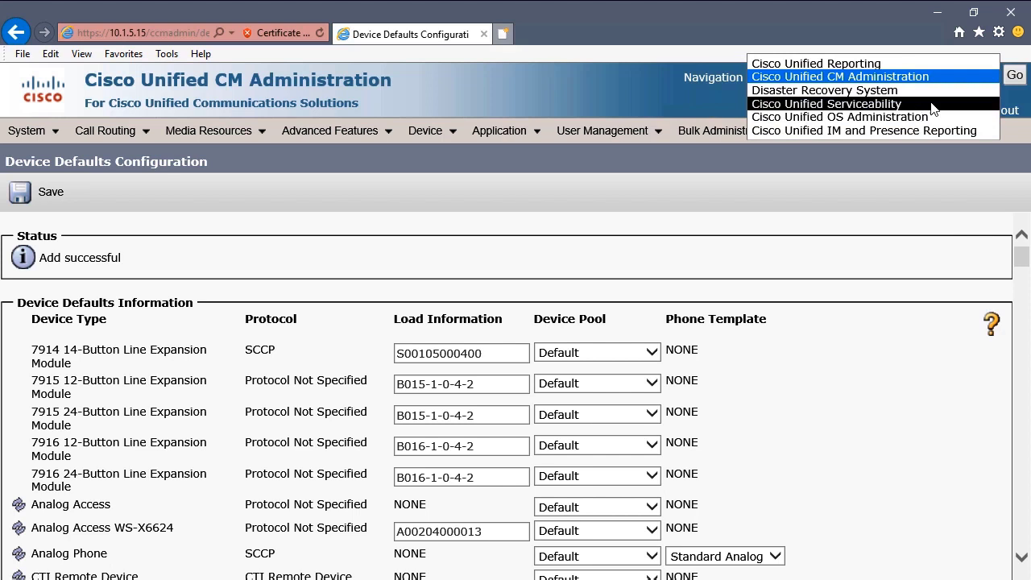
click(916, 104)
click(1018, 81)
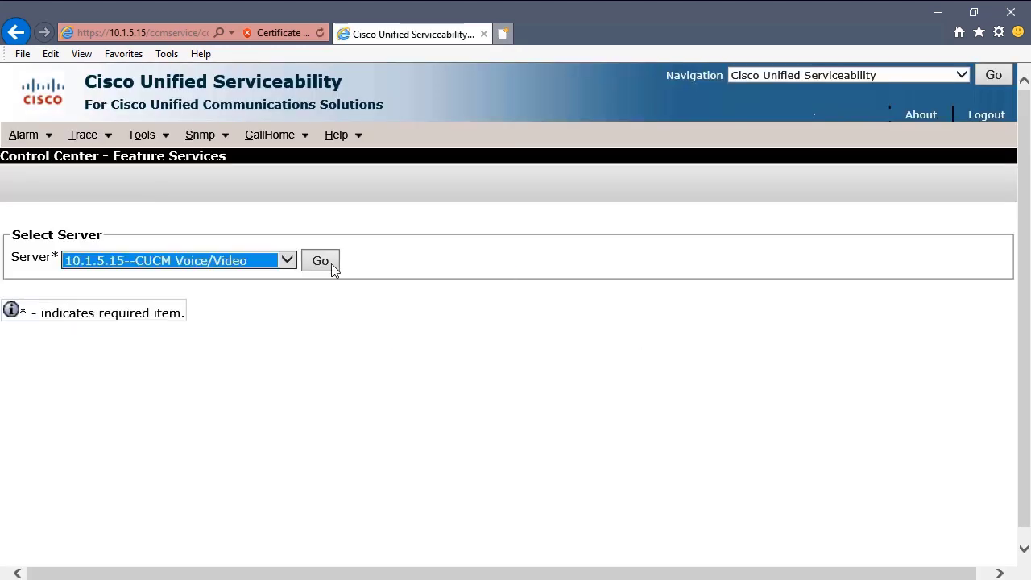
click(322, 262)
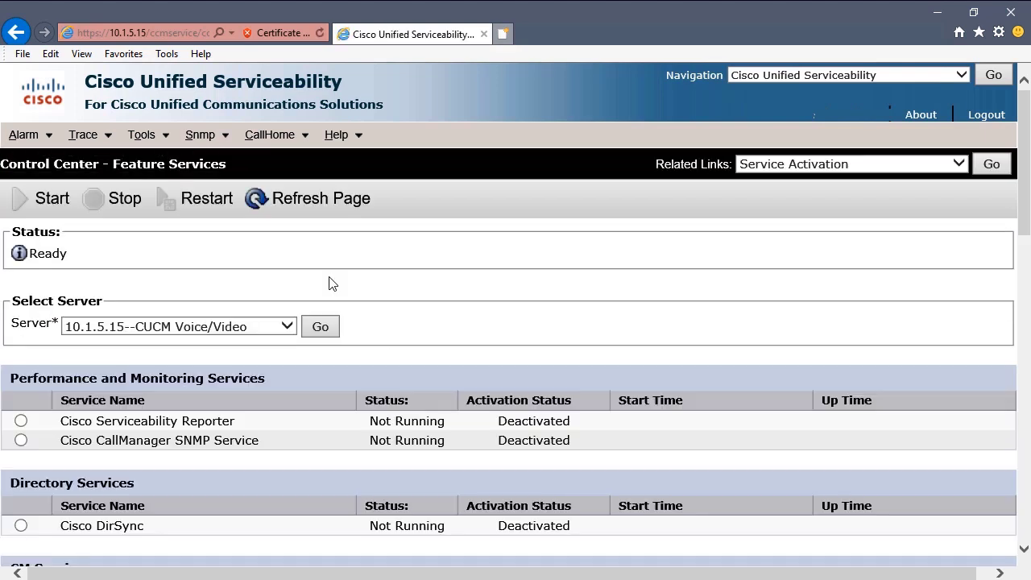
- Restart the Cisco Tftp service and confirm the restart
scroll(328, 278, down, 6)
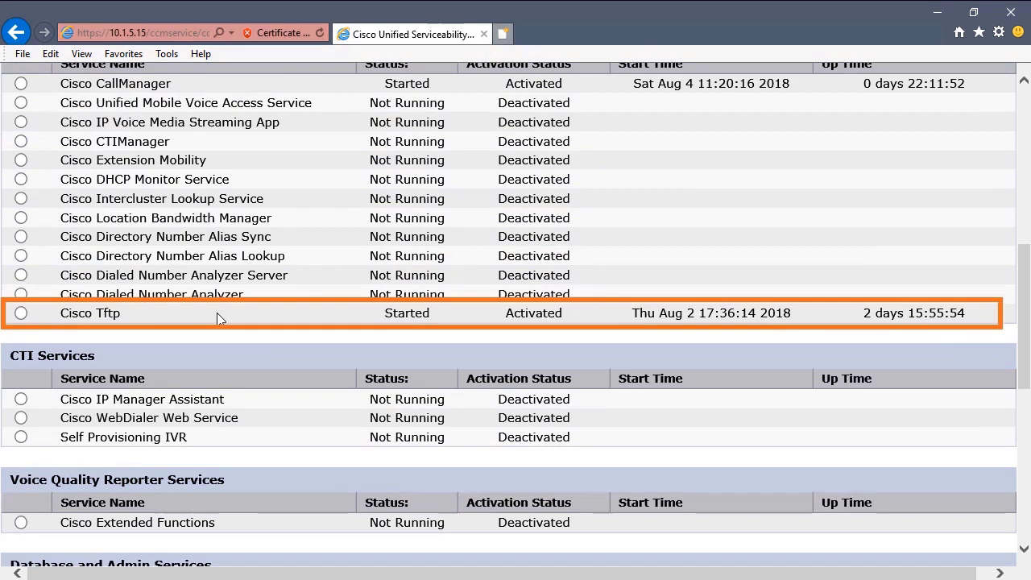
click(21, 313)
scroll(24, 320, up, 6)
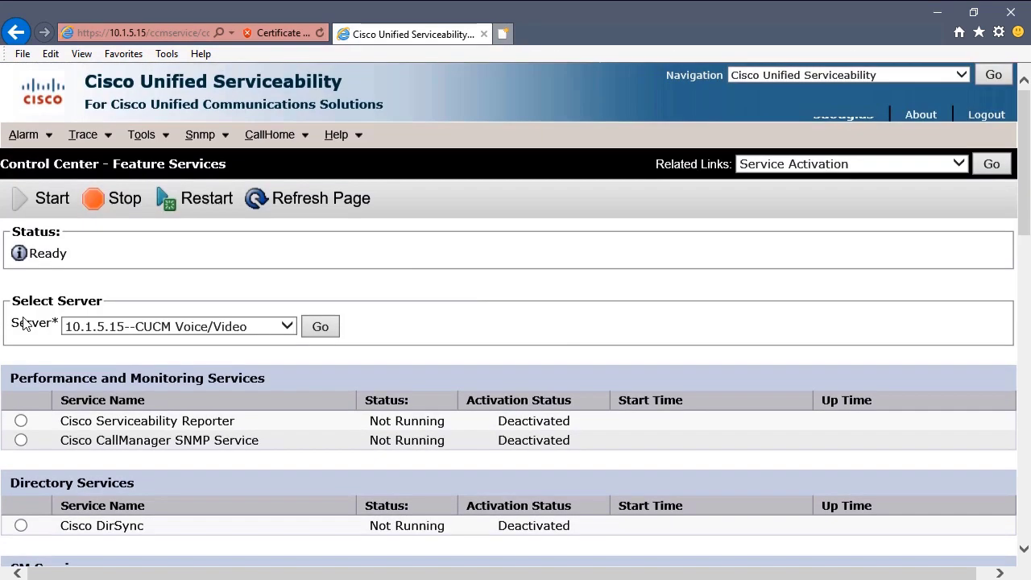
click(202, 200)
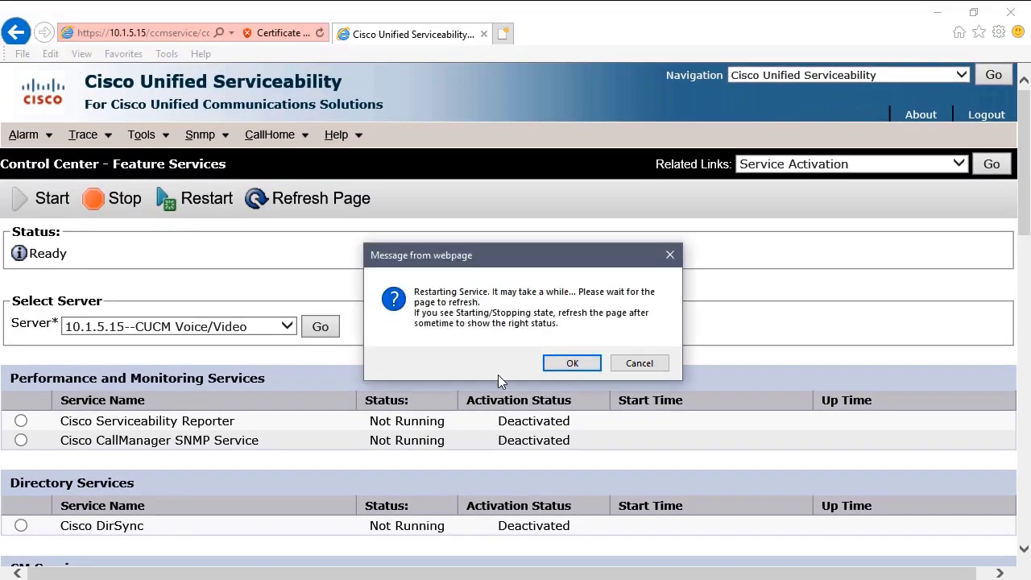
click(581, 368)
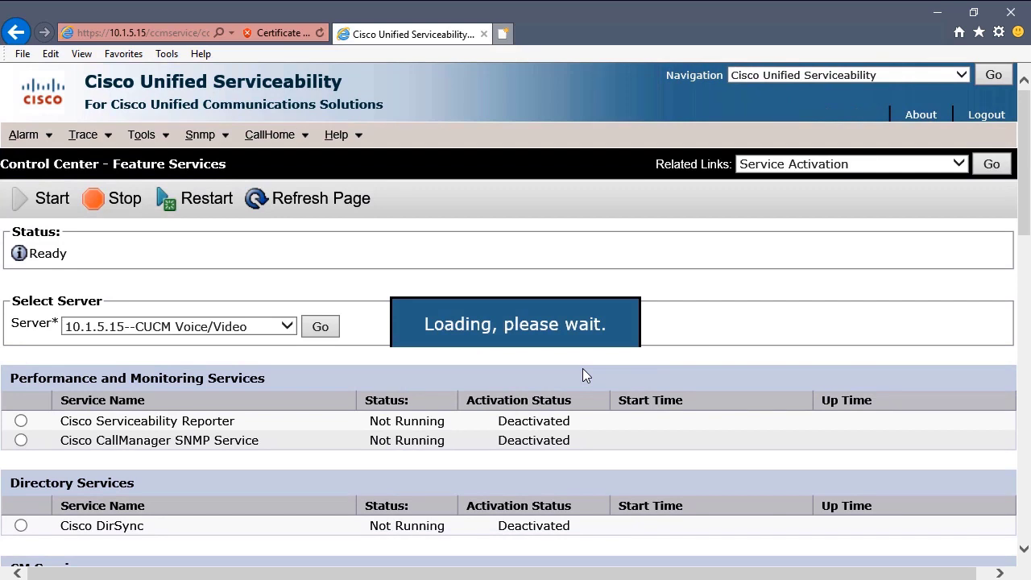